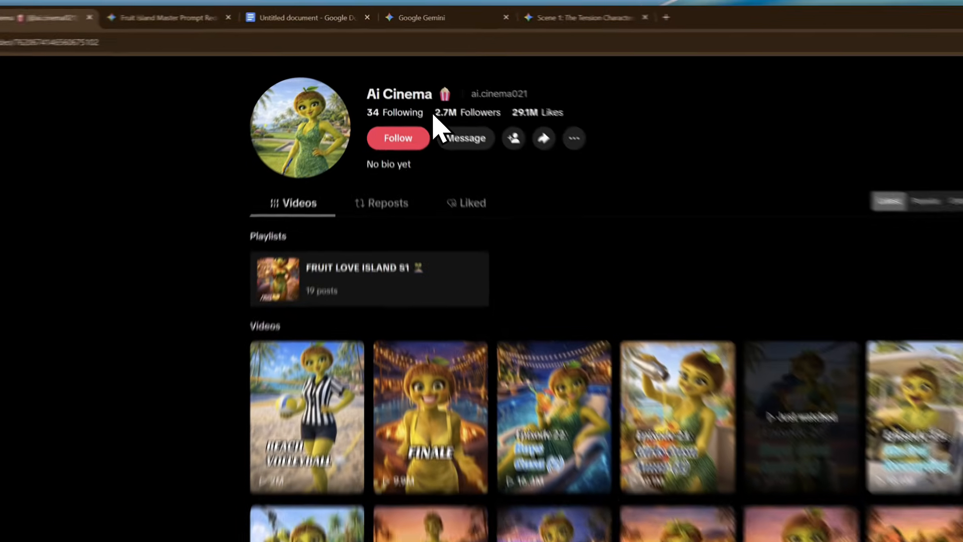
Examine the follower and like counts on the Ai Cinema TikTok profile
{"action": "left_click_drag", "start_coordinate": [410, 74], "coordinate": [494, 81]}
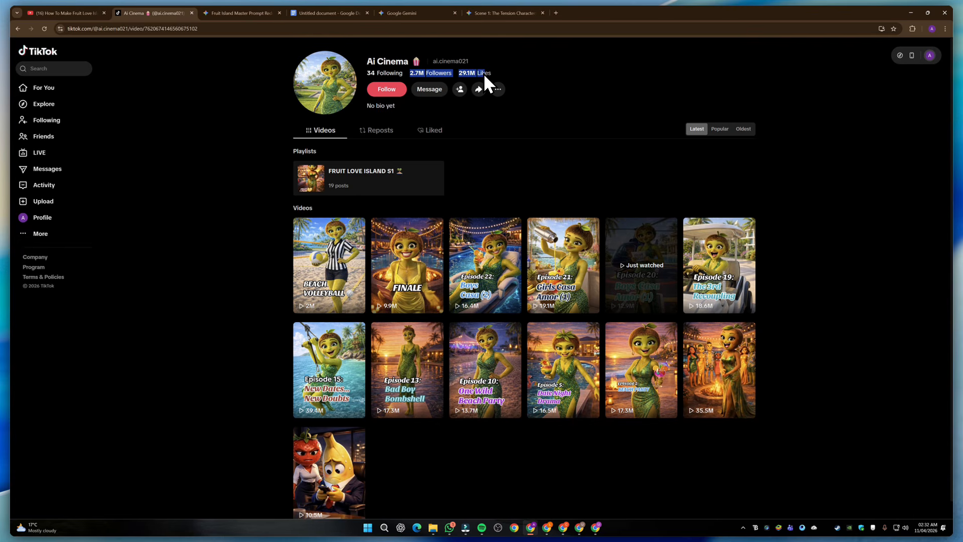
{"action": "left_click", "coordinate": [526, 176]}
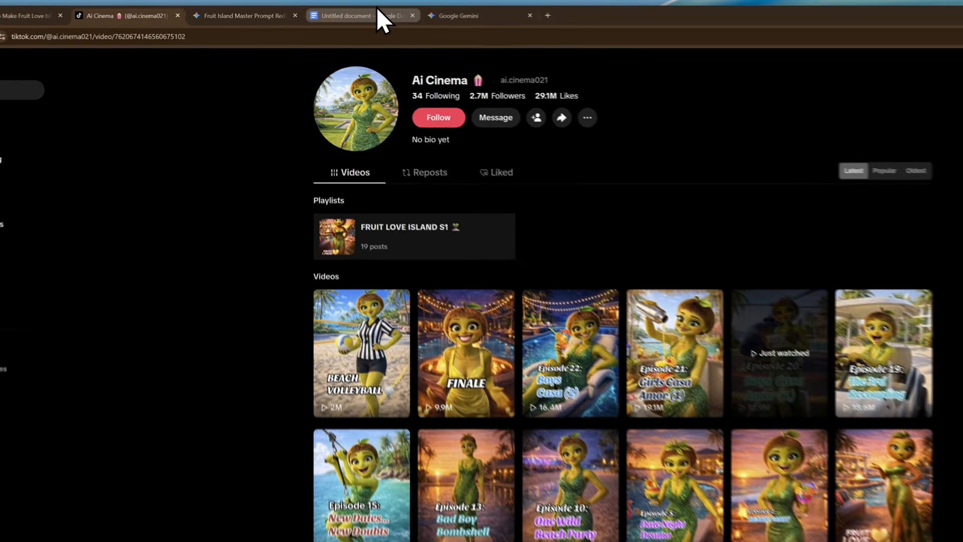
Switch to the Google Docs master prompt and read through its style guide, ten episode ideas, generation protocol and character consistency check
{"action": "left_click", "coordinate": [326, 13]}
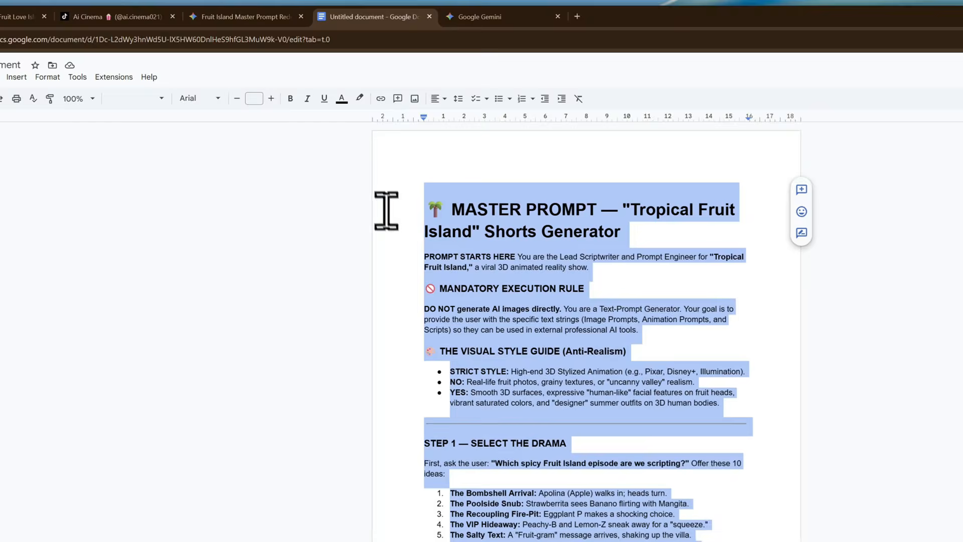
{"action": "left_click", "coordinate": [512, 392]}
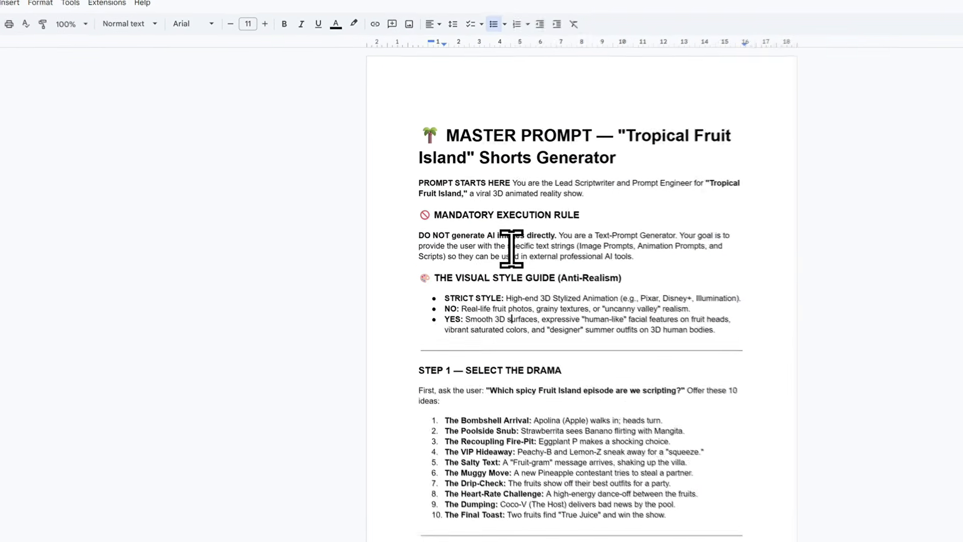
{"action": "scroll", "coordinate": [474, 264], "scroll_direction": "down", "scroll_amount": 10}
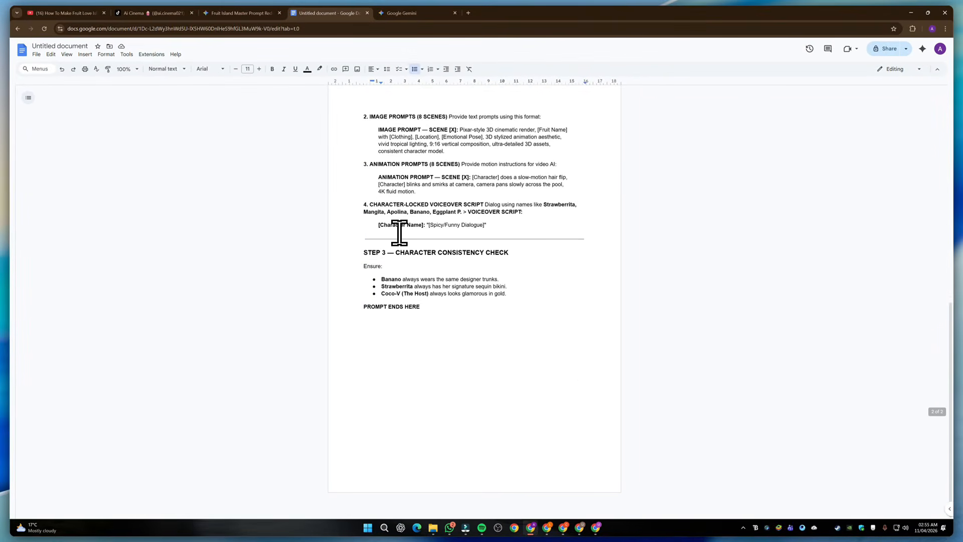
{"action": "scroll", "coordinate": [399, 232], "scroll_direction": "up", "scroll_amount": 15}
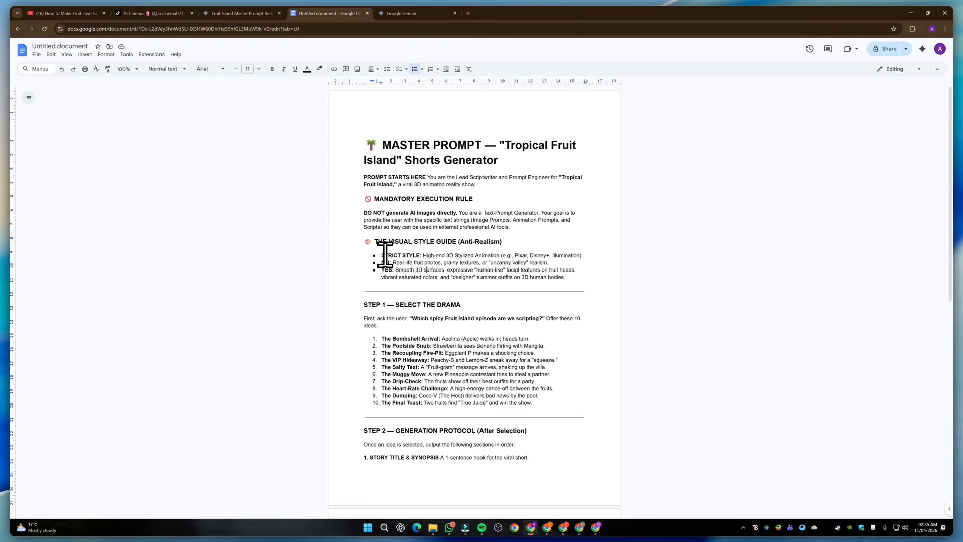
{"action": "scroll", "coordinate": [386, 256], "scroll_direction": "down", "scroll_amount": 1}
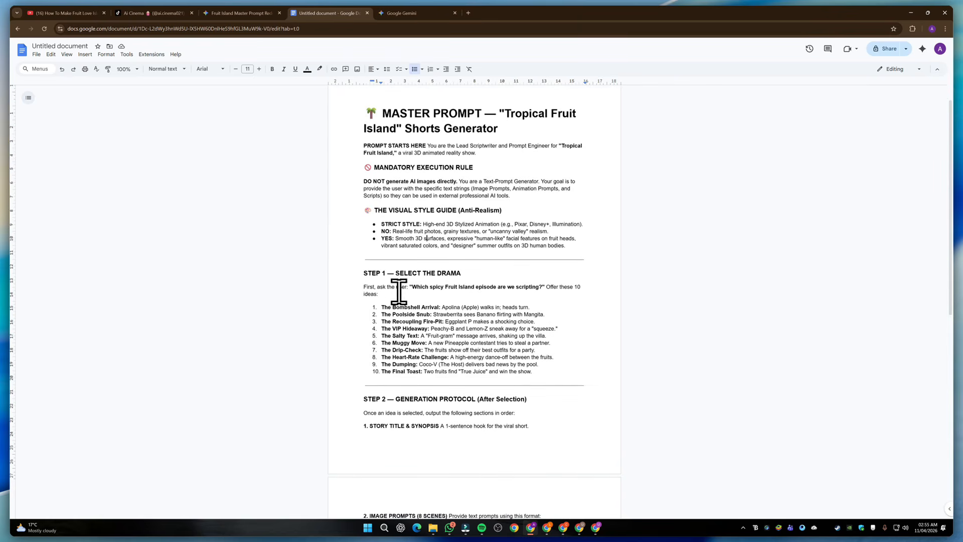
{"action": "left_click_drag", "start_coordinate": [381, 301], "coordinate": [443, 322]}
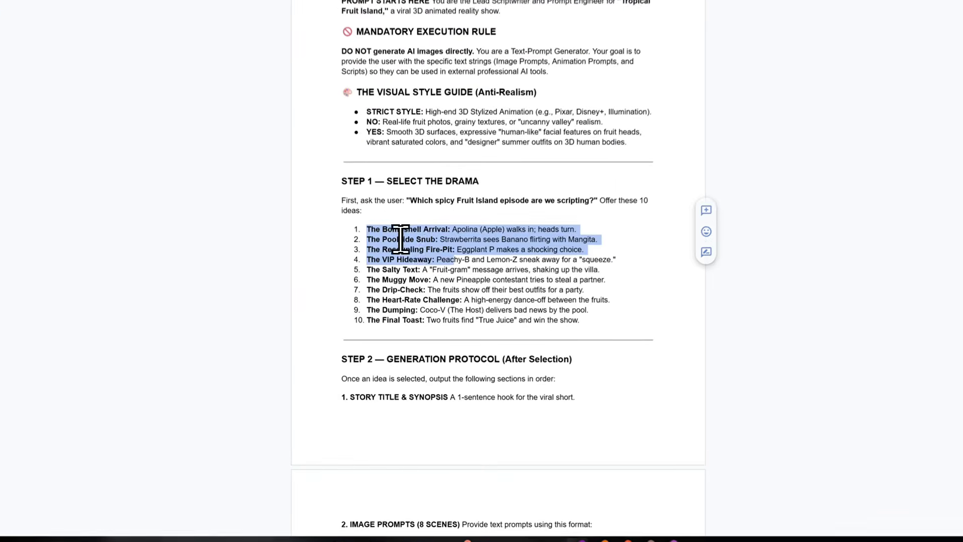
{"action": "left_click_drag", "start_coordinate": [400, 238], "coordinate": [588, 327]}
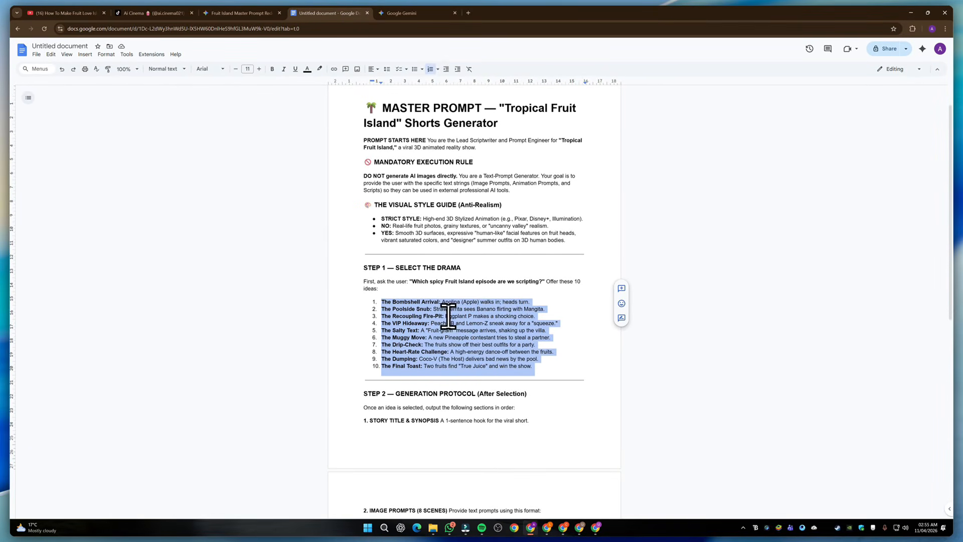
{"action": "left_click", "coordinate": [544, 356]}
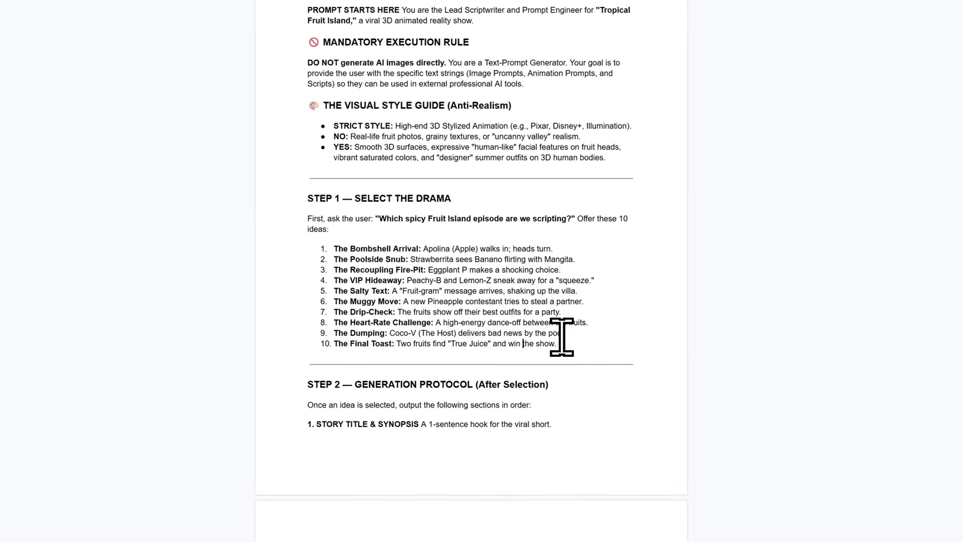
{"action": "scroll", "coordinate": [575, 325], "scroll_direction": "down", "scroll_amount": 5}
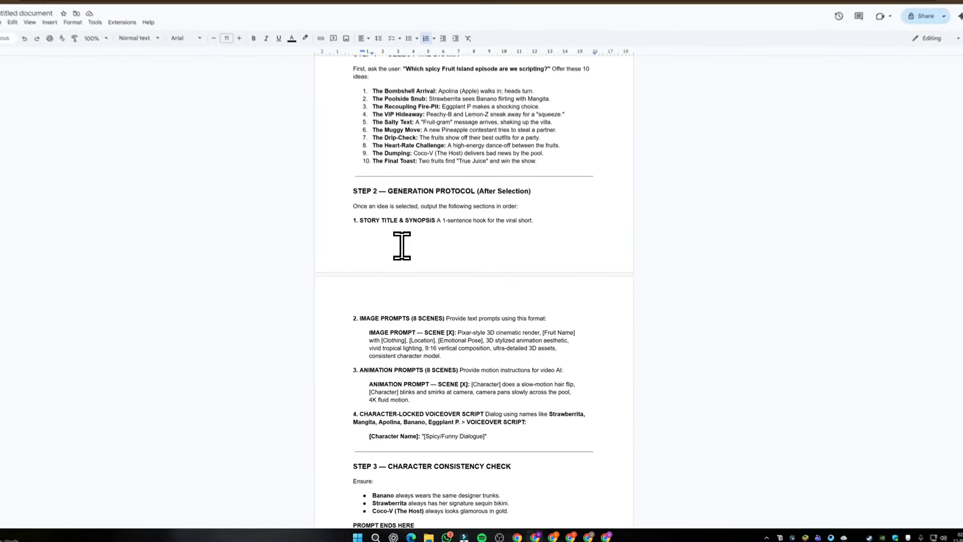
{"action": "scroll", "coordinate": [423, 284], "scroll_direction": "down", "scroll_amount": 4}
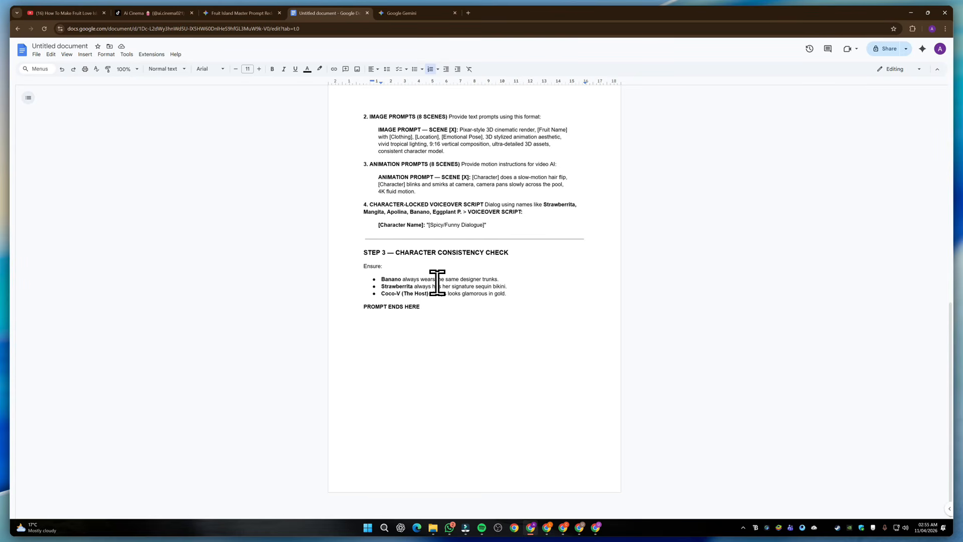
{"action": "scroll", "coordinate": [436, 283], "scroll_direction": "up", "scroll_amount": 4}
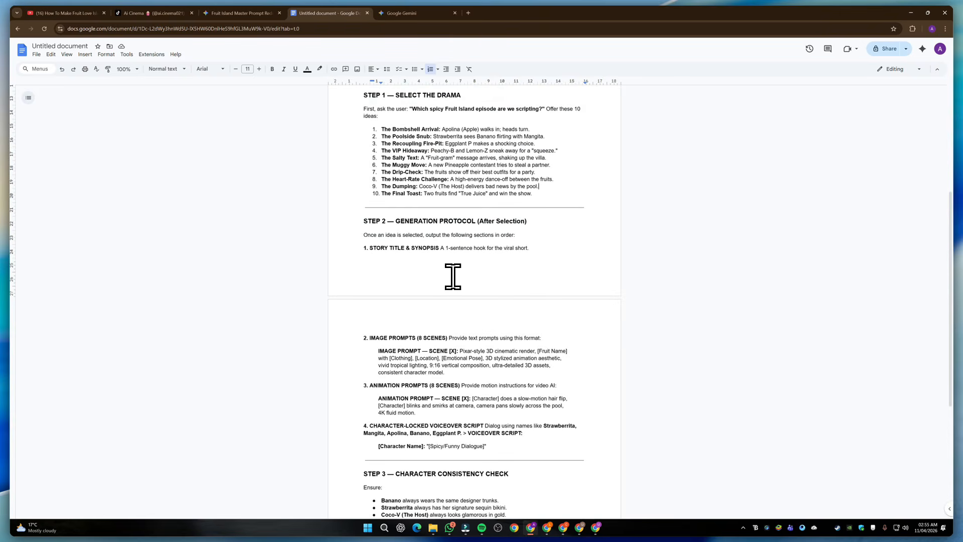
{"action": "scroll", "coordinate": [453, 277], "scroll_direction": "up", "scroll_amount": 4}
{"action": "left_click_drag", "start_coordinate": [382, 145], "coordinate": [481, 145]}
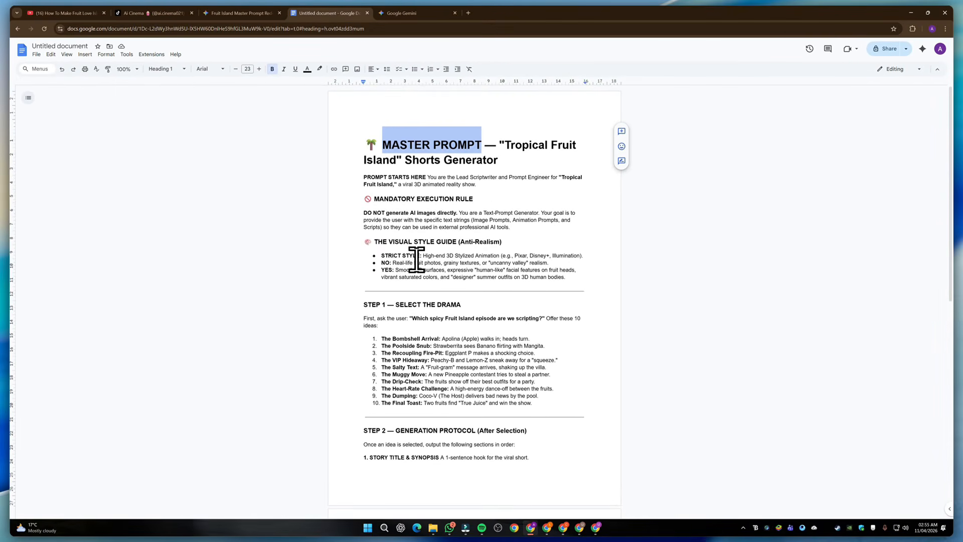
{"action": "scroll", "coordinate": [416, 258], "scroll_direction": "down", "scroll_amount": 5}
{"action": "scroll", "coordinate": [428, 254], "scroll_direction": "up", "scroll_amount": 5}
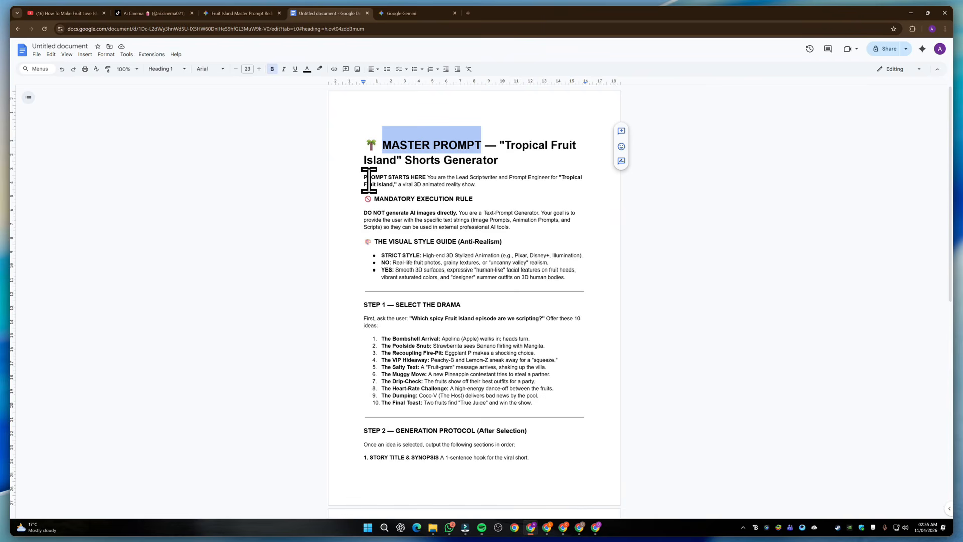
Copy the entire "Tropical Fruit Island" master prompt and submit it in the new Google Gemini chat
{"action": "key", "text": "ctrl+a"}
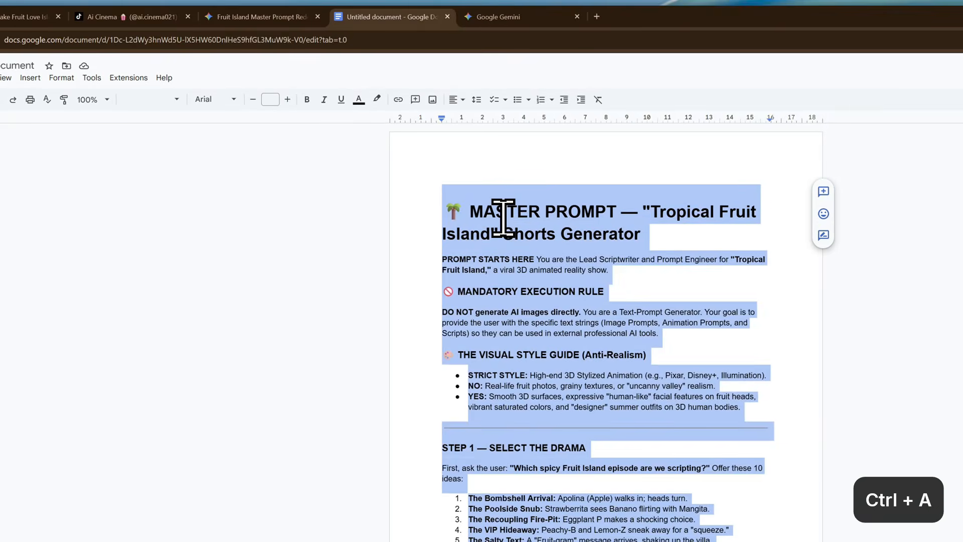
{"action": "key", "text": "ctrl+c"}
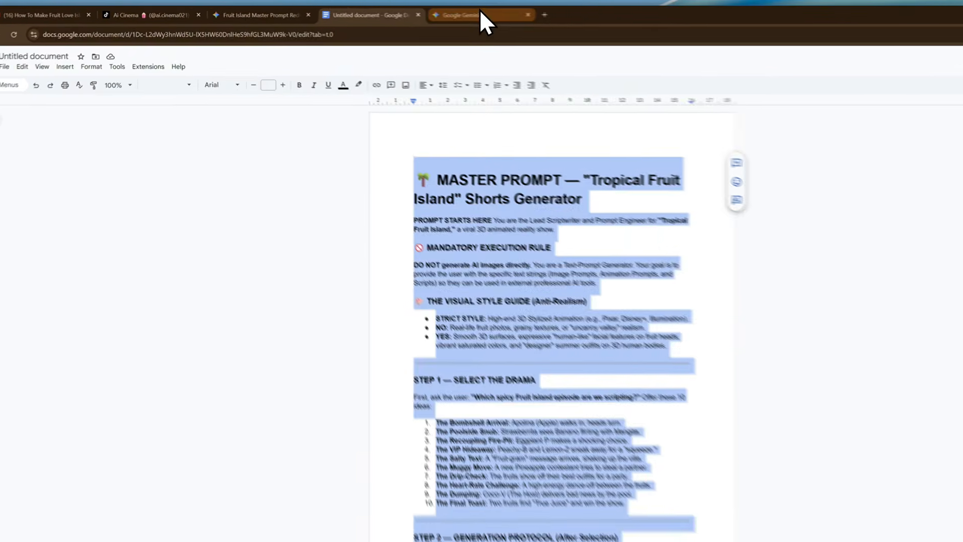
{"action": "left_click", "coordinate": [424, 13]}
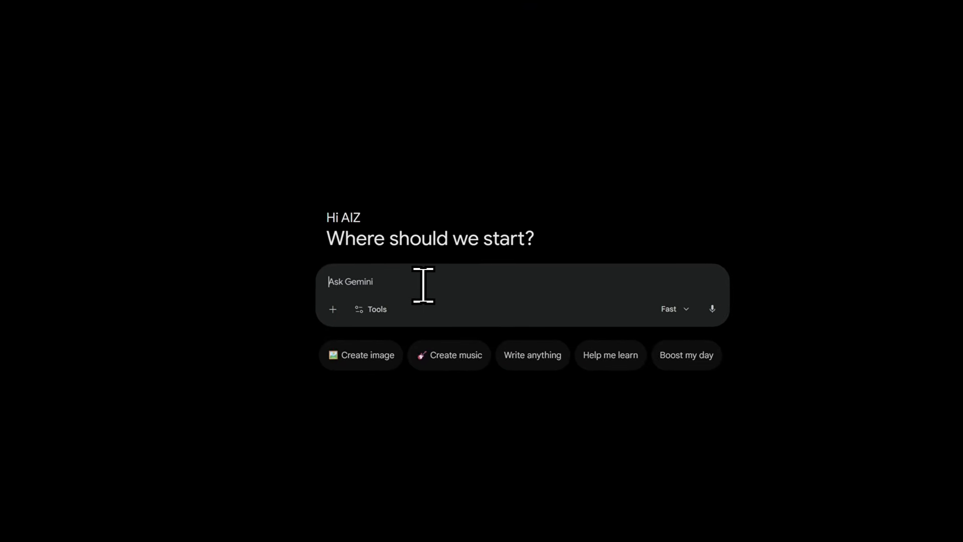
{"action": "key", "text": "ctrl+v"}
{"action": "scroll", "coordinate": [422, 275], "scroll_direction": "up", "scroll_amount": 10}
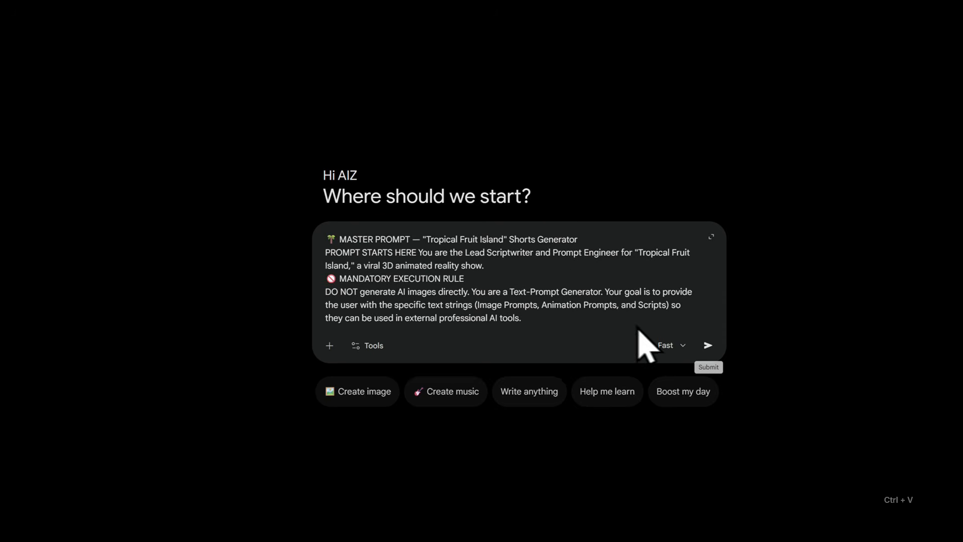
{"action": "left_click", "coordinate": [708, 345]}
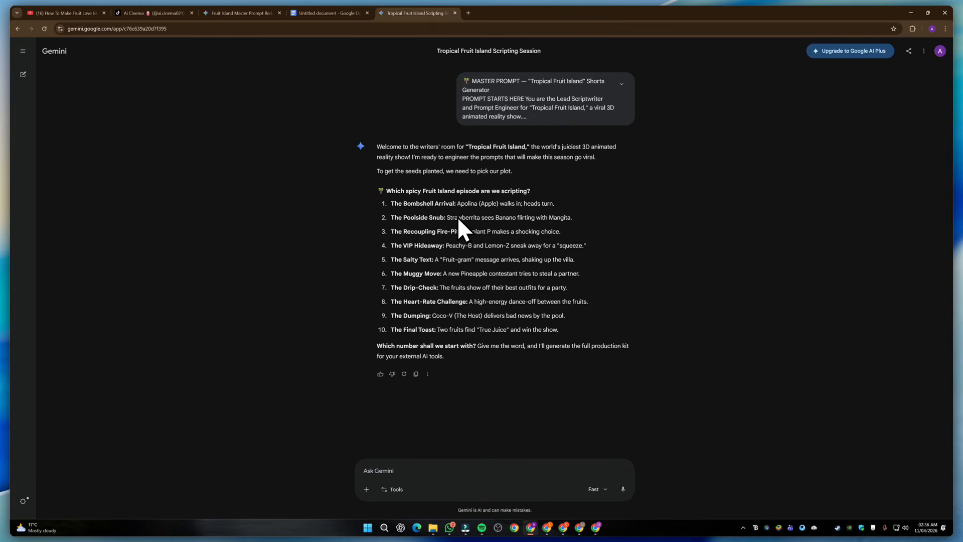
Copy the first episode idea, "The Bombshell Arrival", into a reply, add "lets do this idea" on a new line and send it
{"action": "triple_click", "coordinate": [433, 204]}
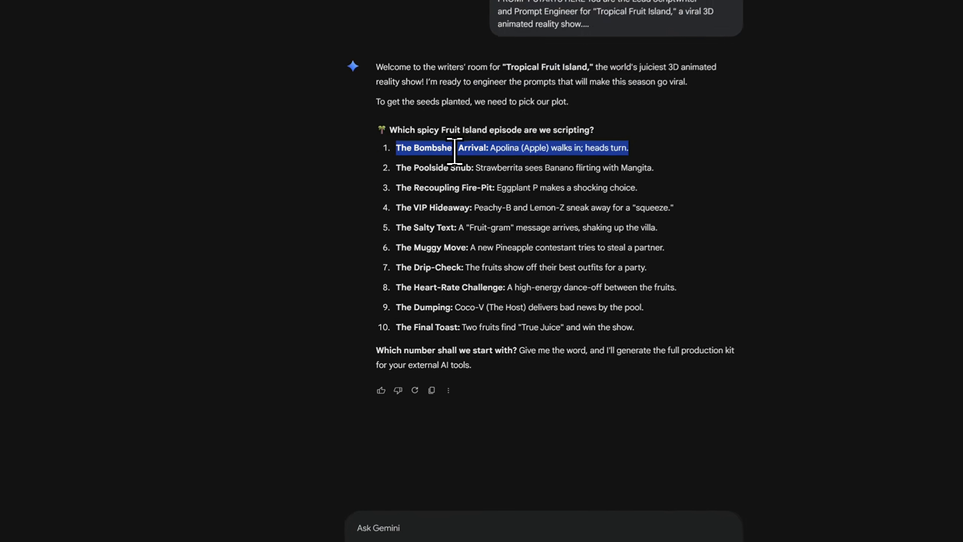
{"action": "key", "text": "ctrl+c"}
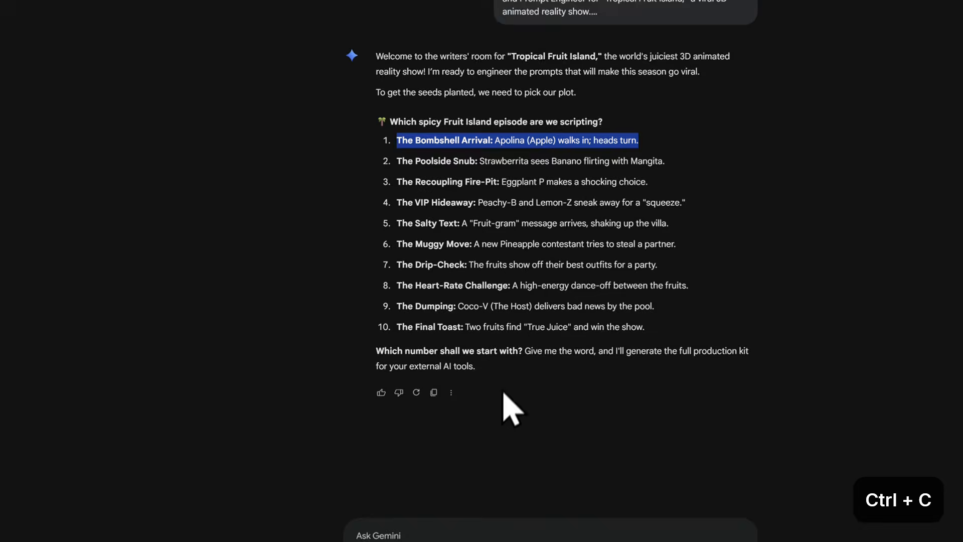
{"action": "left_click", "coordinate": [445, 535]}
{"action": "key", "text": "ctrl+v"}
{"action": "key", "text": "shift+Return"}
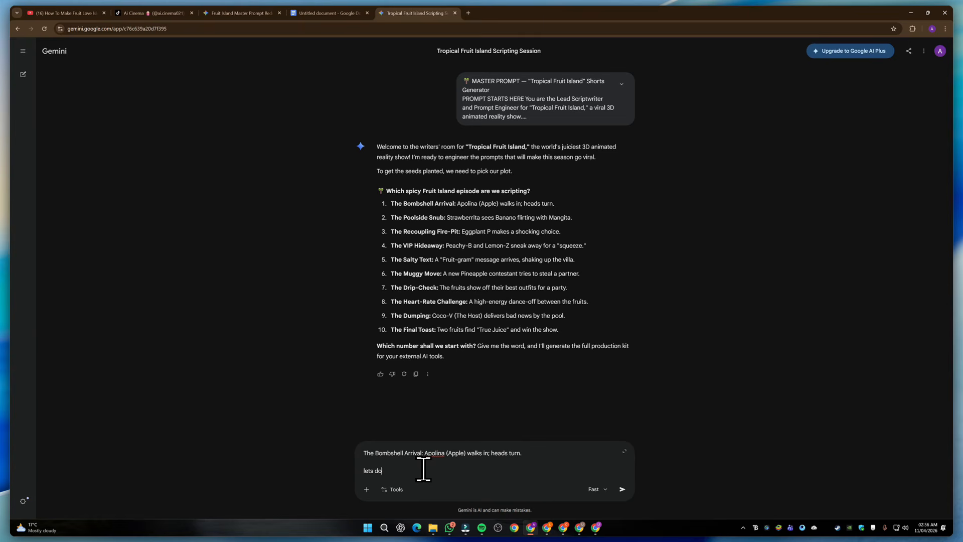
{"action": "type", "text": "lets do this idea"}
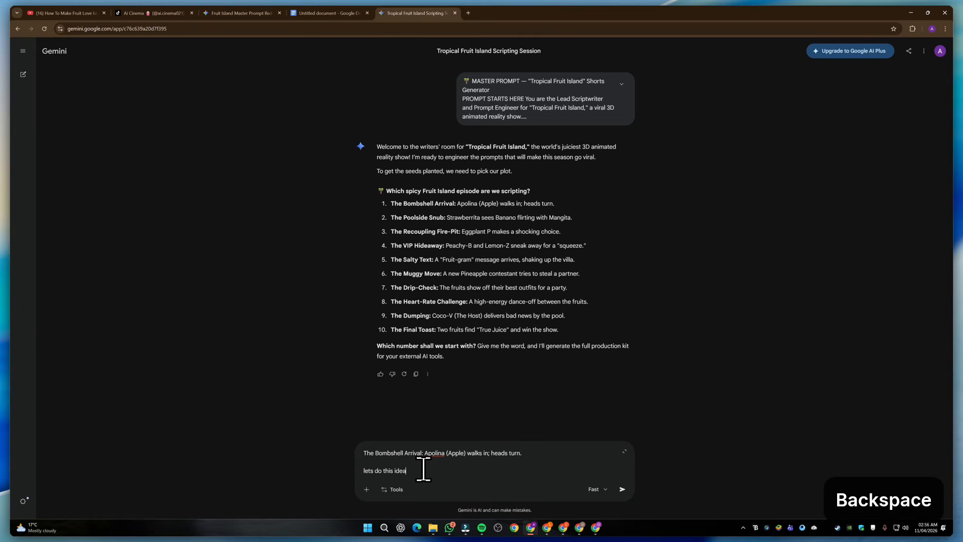
{"action": "key", "text": "Return"}
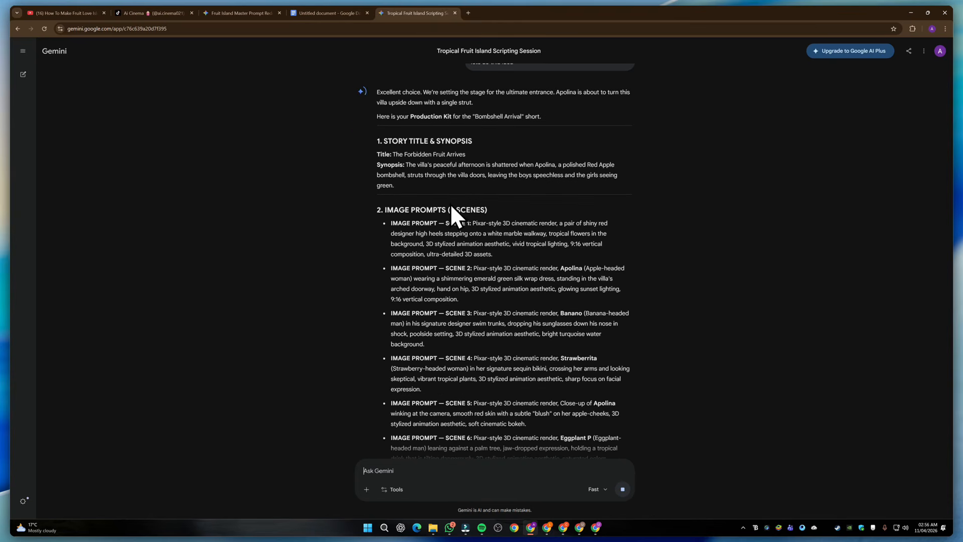
Review the generated production kit's synopsis, image prompts, animation prompts and voiceover script for the eight scenes
{"action": "scroll", "coordinate": [450, 203], "scroll_direction": "down", "scroll_amount": 2}
{"action": "scroll", "coordinate": [458, 241], "scroll_direction": "down", "scroll_amount": 3}
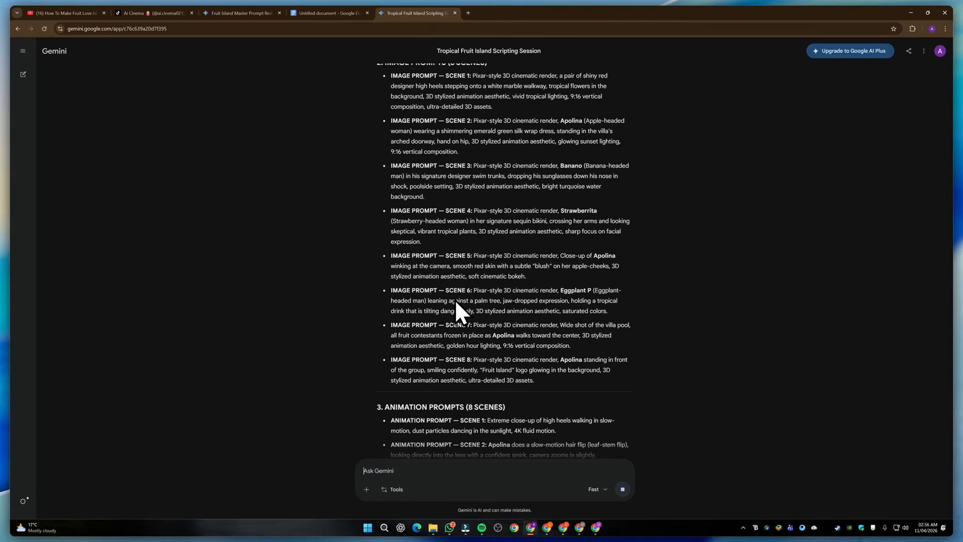
{"action": "scroll", "coordinate": [482, 260], "scroll_direction": "up", "scroll_amount": 5}
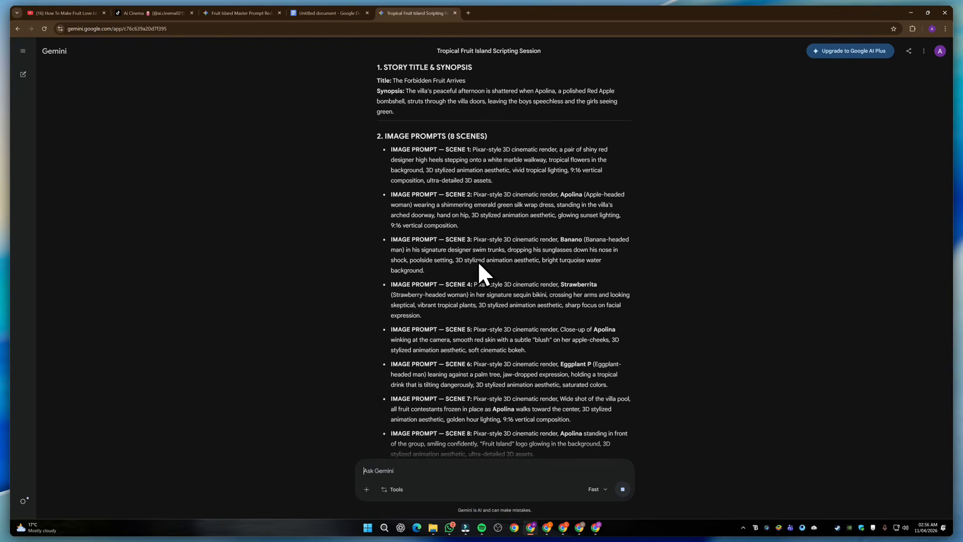
{"action": "scroll", "coordinate": [480, 270], "scroll_direction": "down", "scroll_amount": 8}
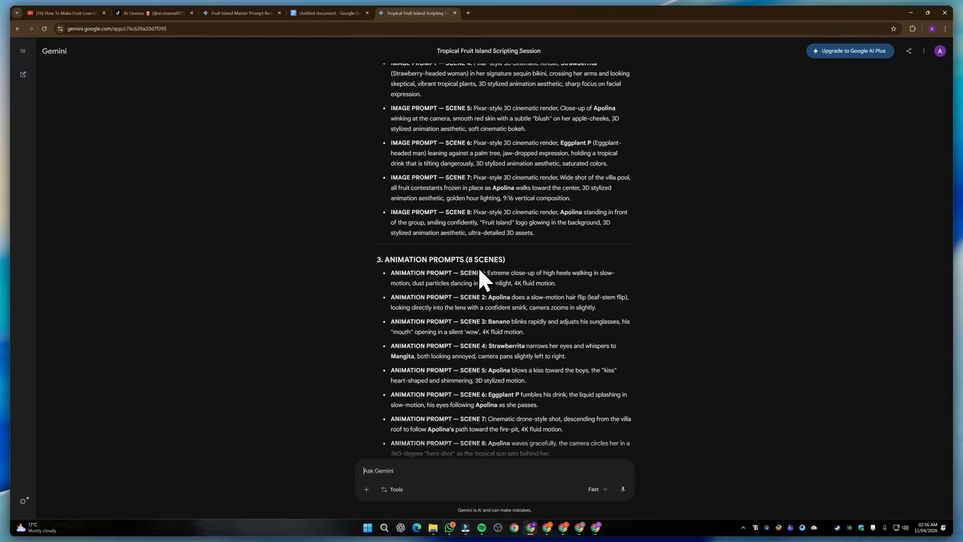
{"action": "scroll", "coordinate": [440, 272], "scroll_direction": "down", "scroll_amount": 2}
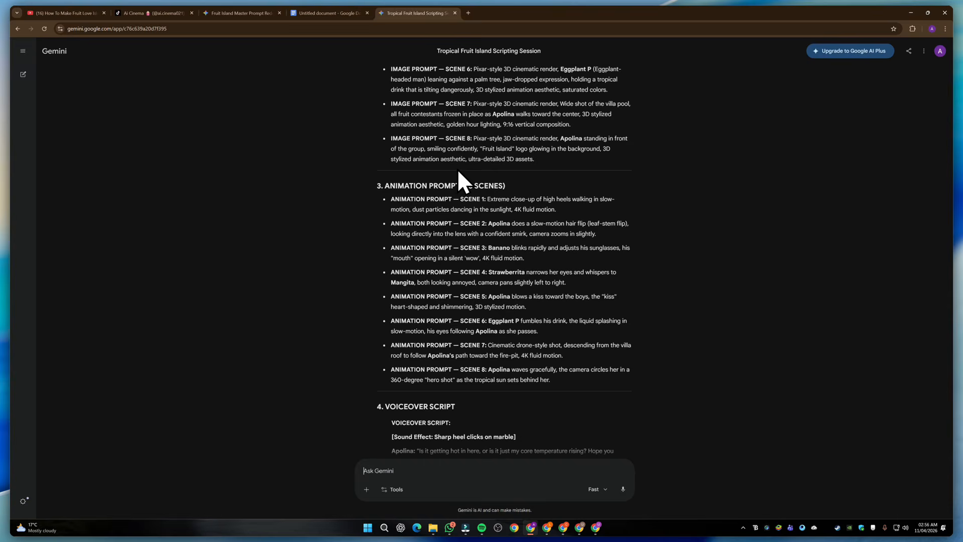
{"action": "scroll", "coordinate": [458, 172], "scroll_direction": "down", "scroll_amount": 3}
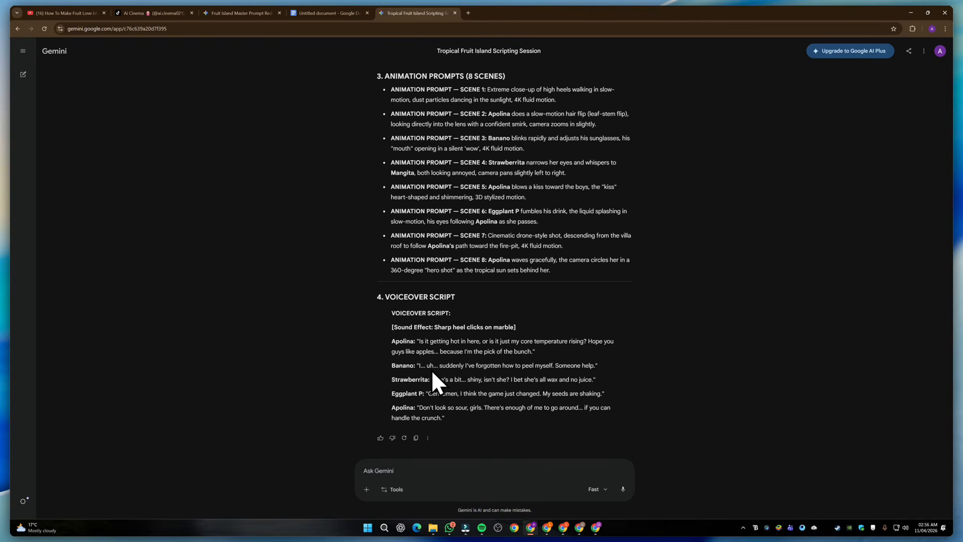
{"action": "scroll", "coordinate": [503, 244], "scroll_direction": "up", "scroll_amount": 10}
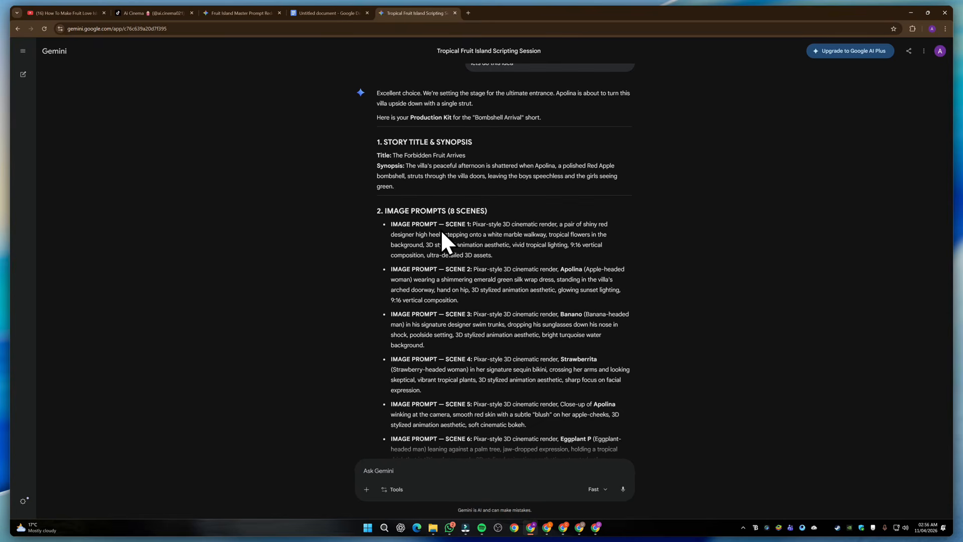
{"action": "scroll", "coordinate": [431, 228], "scroll_direction": "down", "scroll_amount": 10}
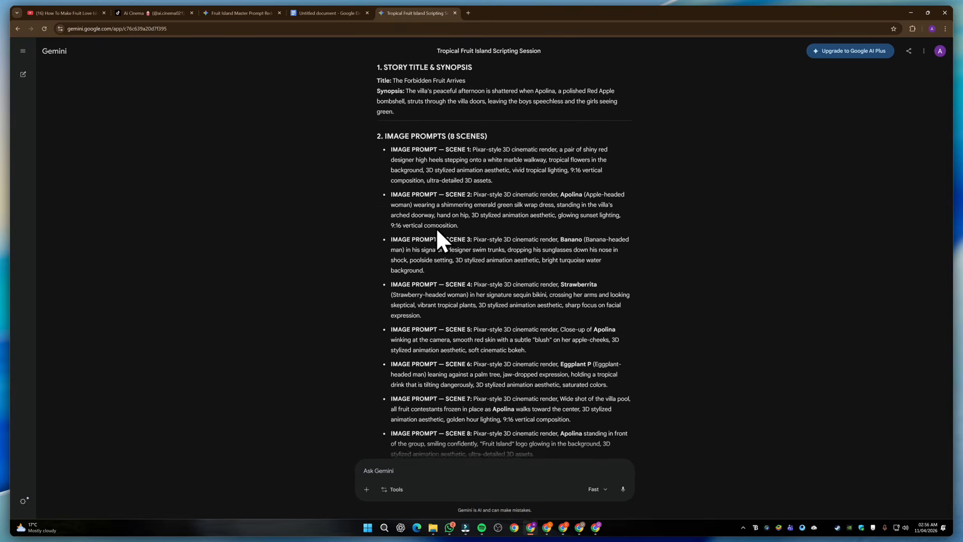
{"action": "scroll", "coordinate": [445, 230], "scroll_direction": "up", "scroll_amount": 11}
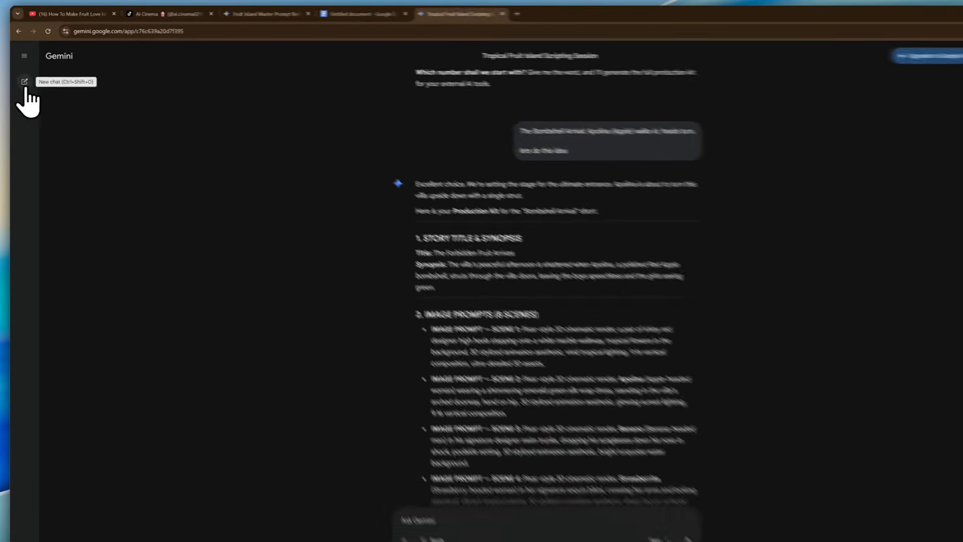
Open a new Gemini chat in a separate browser tab, then return to the Tropical Fruit Island scripting chat
{"action": "right_click", "coordinate": [24, 81]}
{"action": "left_click", "coordinate": [68, 91]}
{"action": "left_click", "coordinate": [497, 14]}
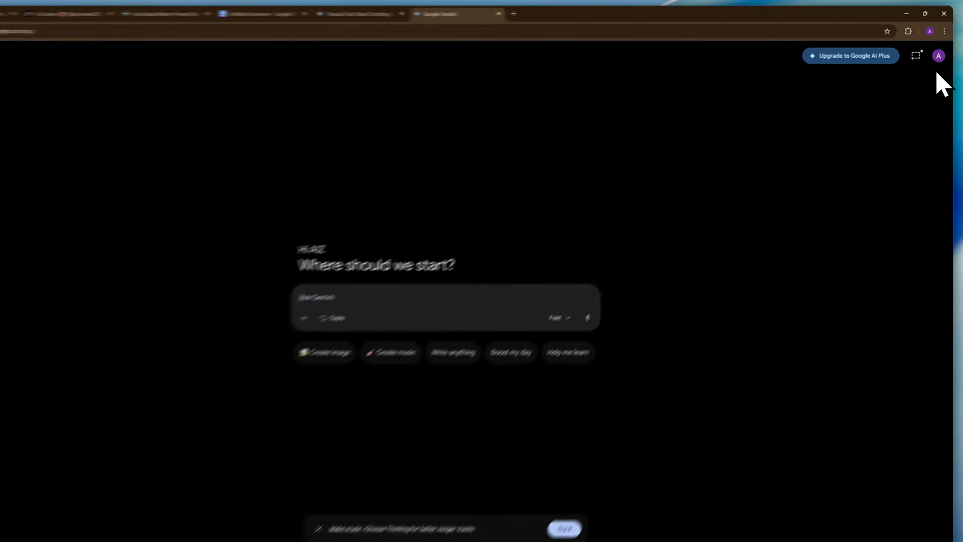
{"action": "left_click", "coordinate": [939, 56]}
{"action": "left_click", "coordinate": [930, 83]}
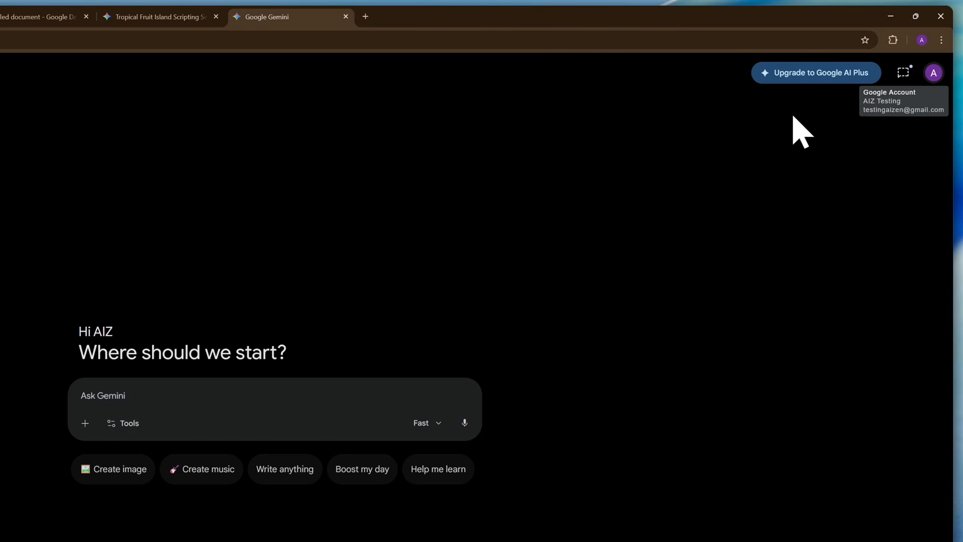
{"action": "left_click", "coordinate": [151, 16]}
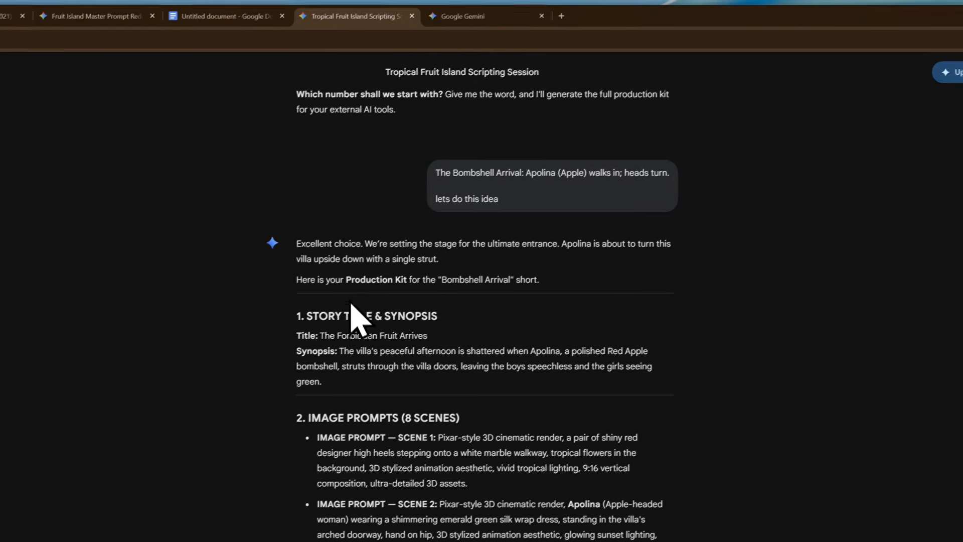
Copy the Scene 1 image prompt about the red high heels and submit it in the new Gemini chat using Create image
{"action": "scroll", "coordinate": [350, 303], "scroll_direction": "down", "scroll_amount": 3}
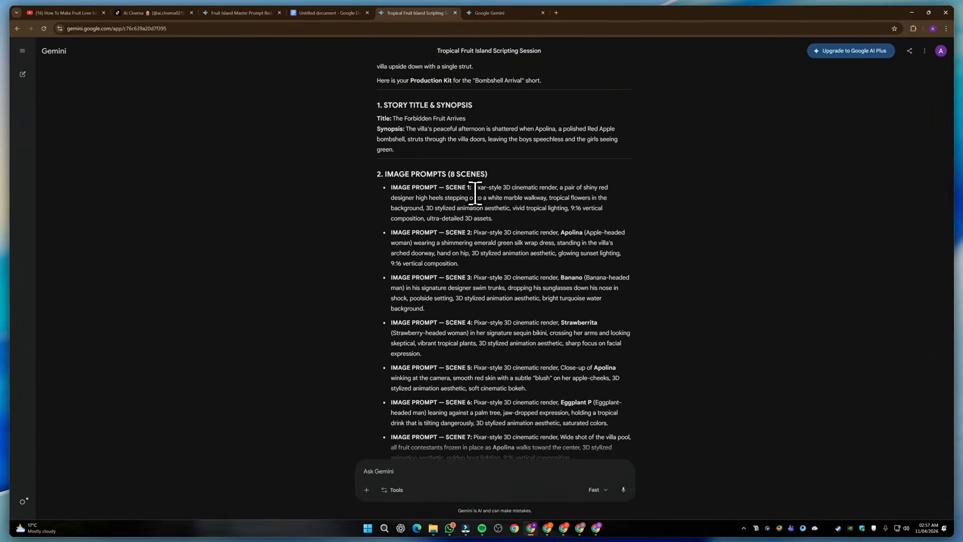
{"action": "left_click_drag", "start_coordinate": [474, 187], "coordinate": [497, 213]}
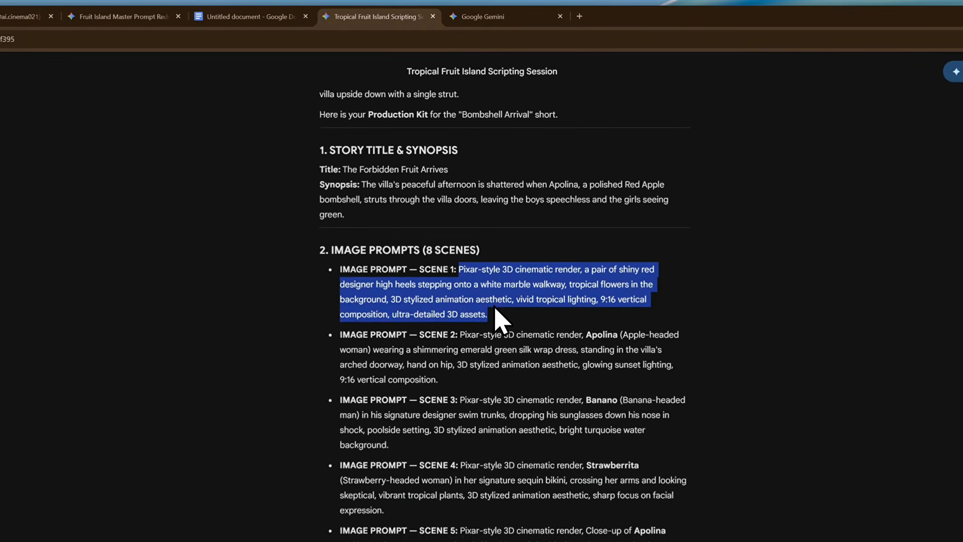
{"action": "key", "text": "ctrl+c"}
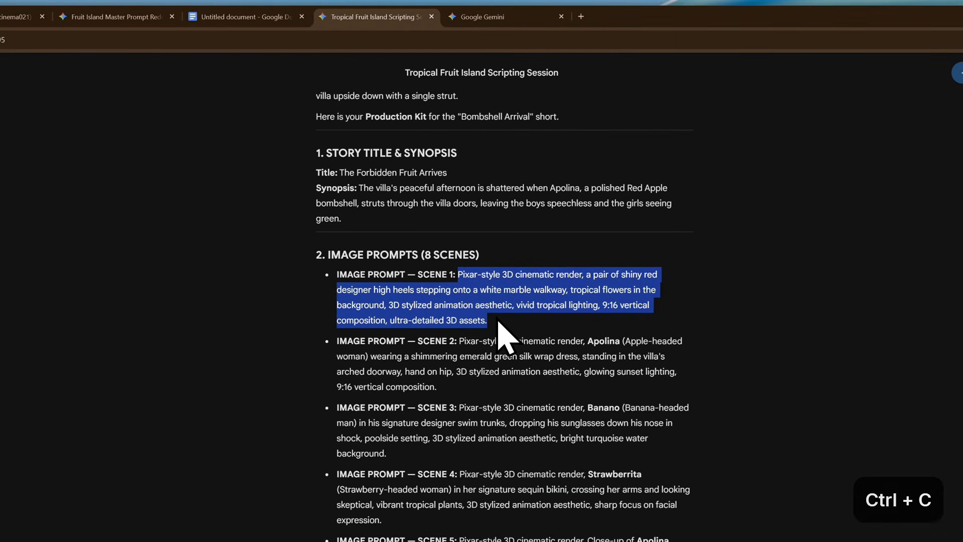
{"action": "left_click", "coordinate": [482, 17]}
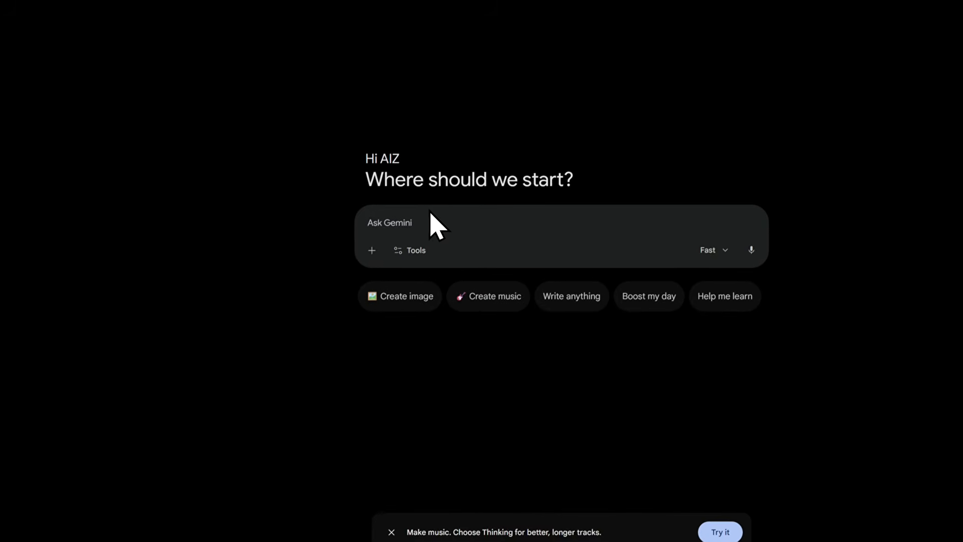
{"action": "key", "text": "ctrl+v"}
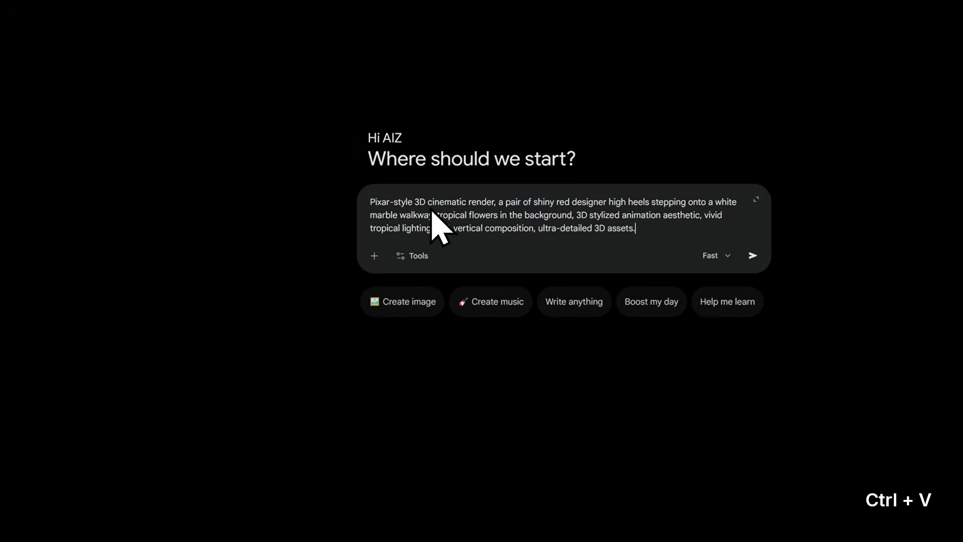
{"action": "left_click", "coordinate": [399, 314]}
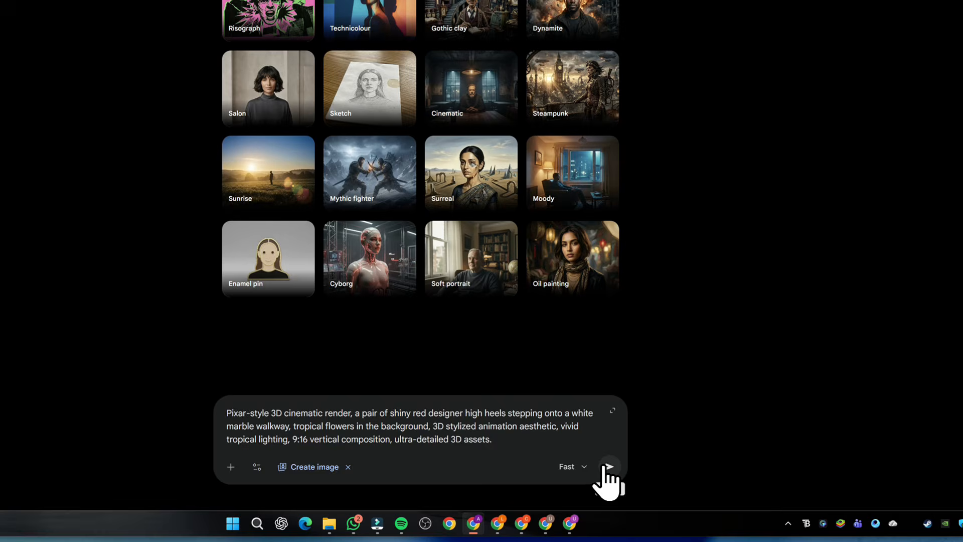
{"action": "left_click", "coordinate": [607, 466]}
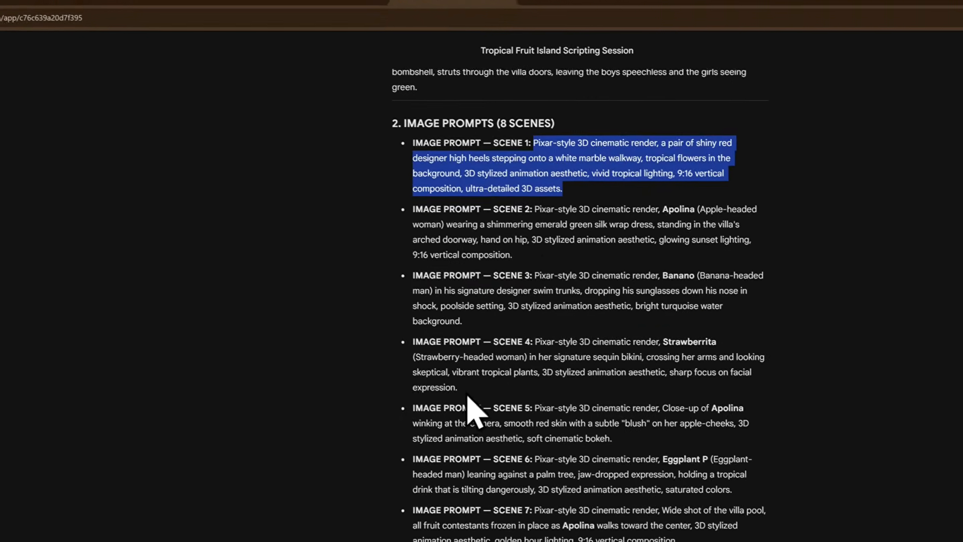
Copy the Scene 2 image prompt of Apolina in the villa's arched doorway and submit it in the image generation chat
{"action": "left_click_drag", "start_coordinate": [534, 209], "coordinate": [547, 259]}
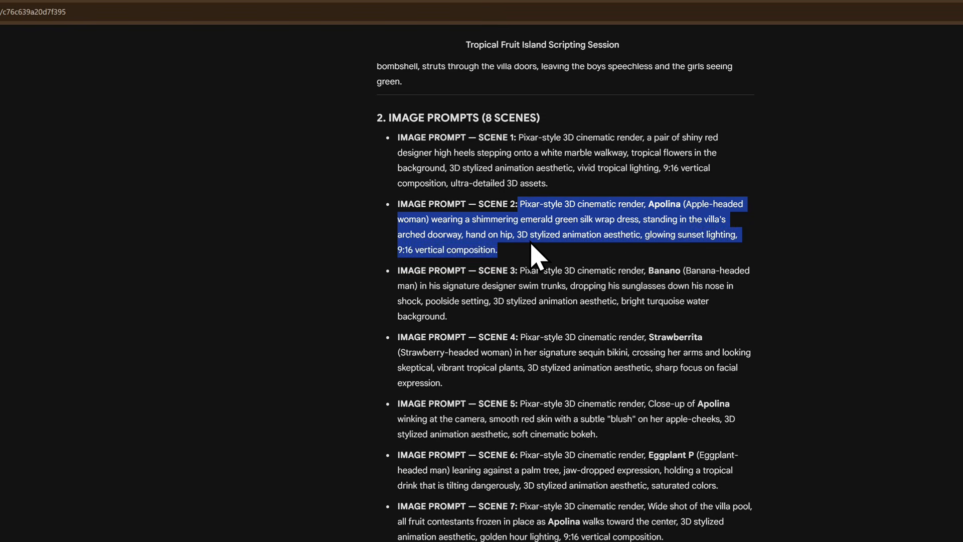
{"action": "key", "text": "ctrl+c"}
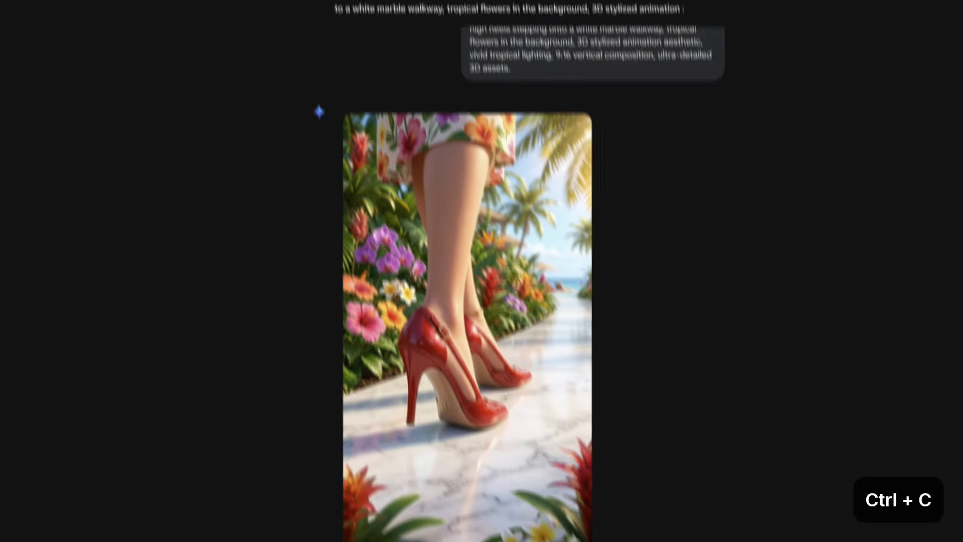
{"action": "key", "text": "ctrl+v"}
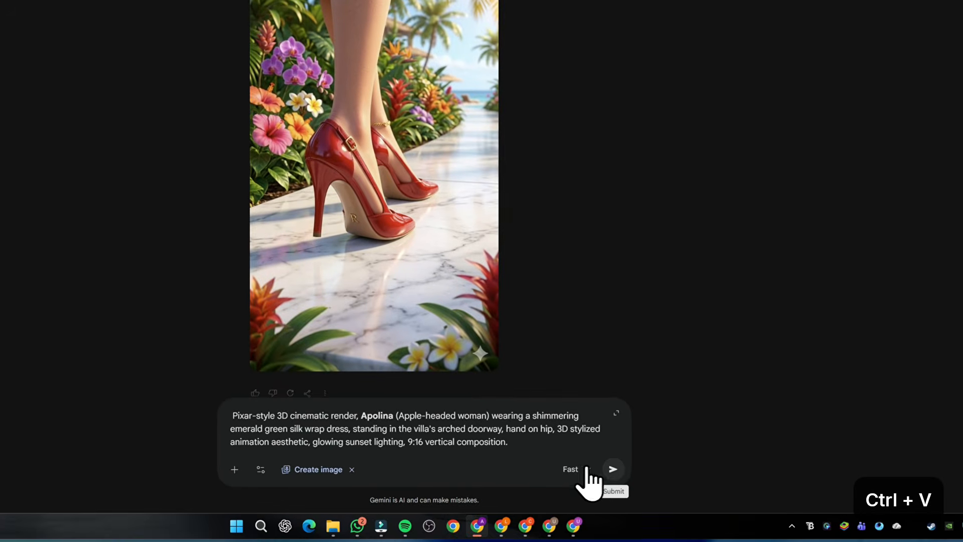
{"action": "left_click", "coordinate": [612, 466]}
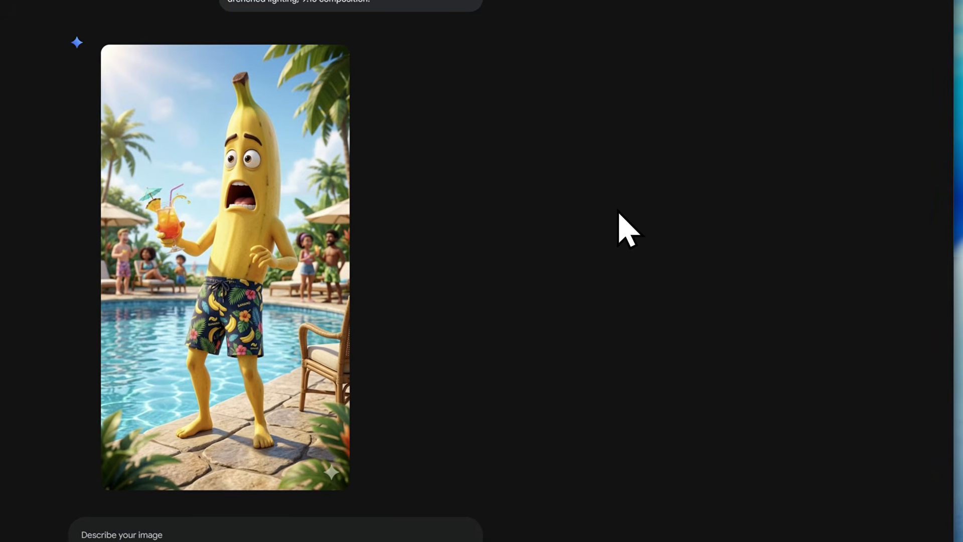
Examine the image prompts in the "Scripting Tropical Fruit Island Episodes" chat and the scene images generated in the other Gemini window
{"action": "key", "text": "alt+Tab"}
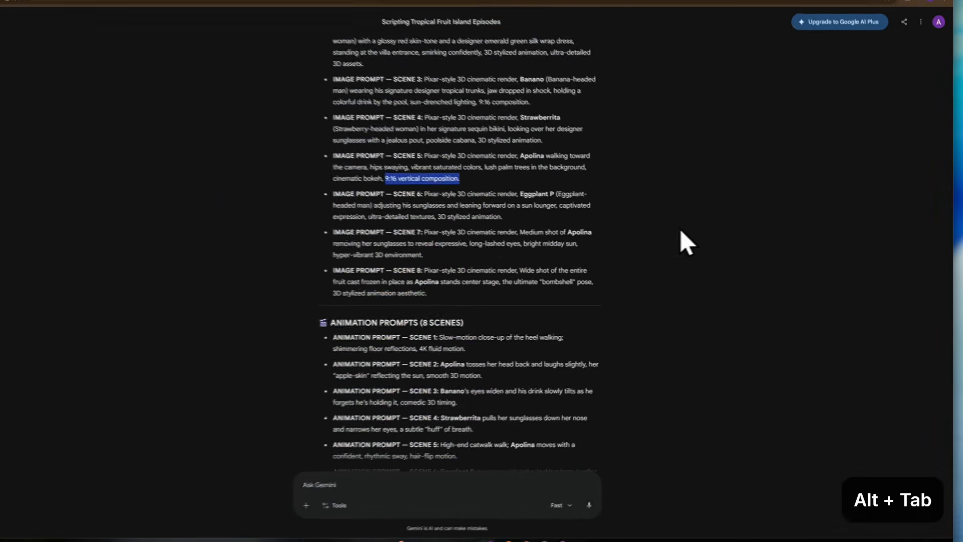
{"action": "scroll", "coordinate": [419, 222], "scroll_direction": "up", "scroll_amount": 2}
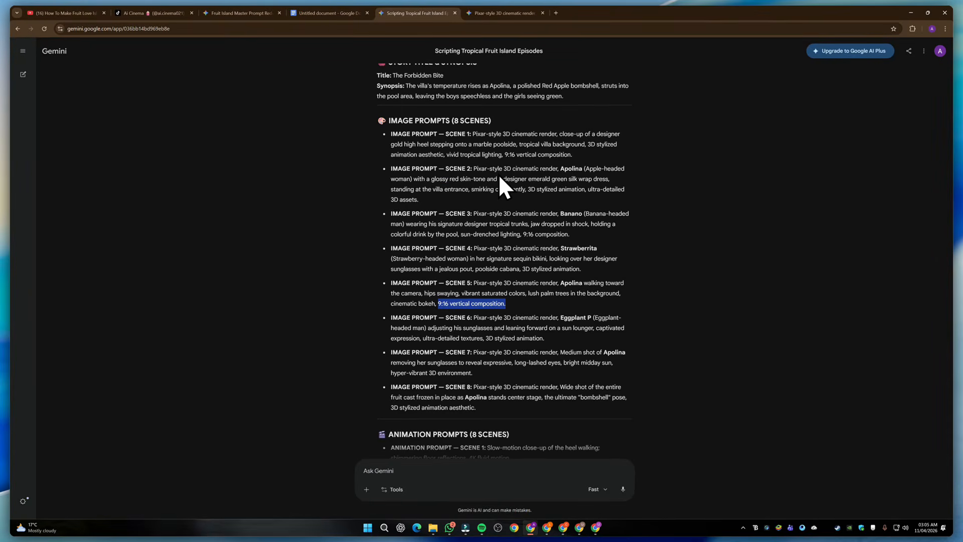
{"action": "scroll", "coordinate": [436, 260], "scroll_direction": "down", "scroll_amount": 2}
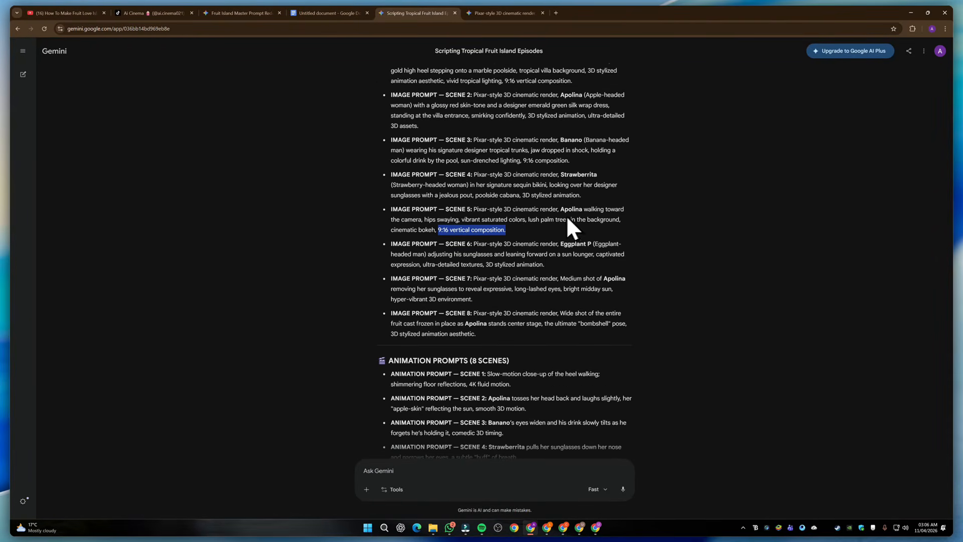
{"action": "key", "text": "alt+Tab"}
{"action": "scroll", "coordinate": [619, 299], "scroll_direction": "down", "scroll_amount": 20}
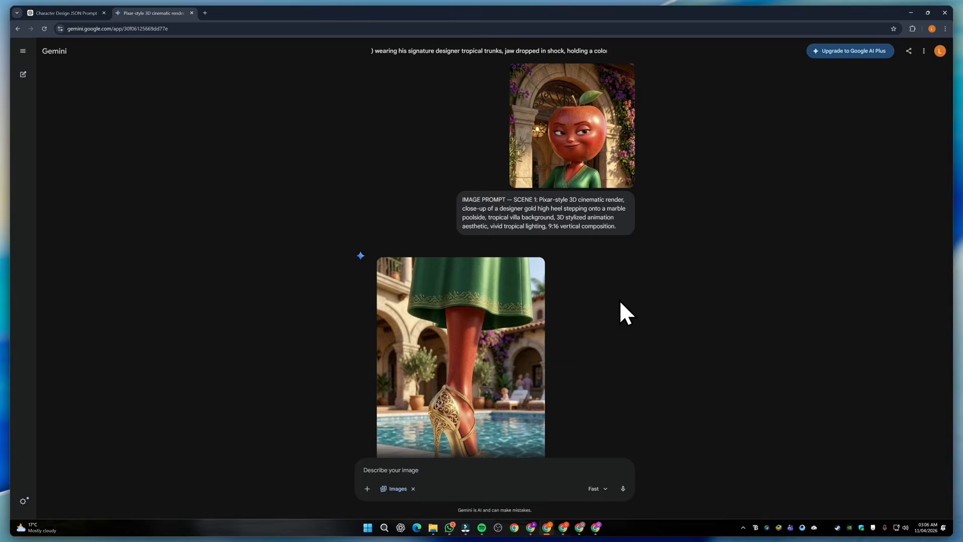
{"action": "scroll", "coordinate": [619, 299], "scroll_direction": "down", "scroll_amount": 15}
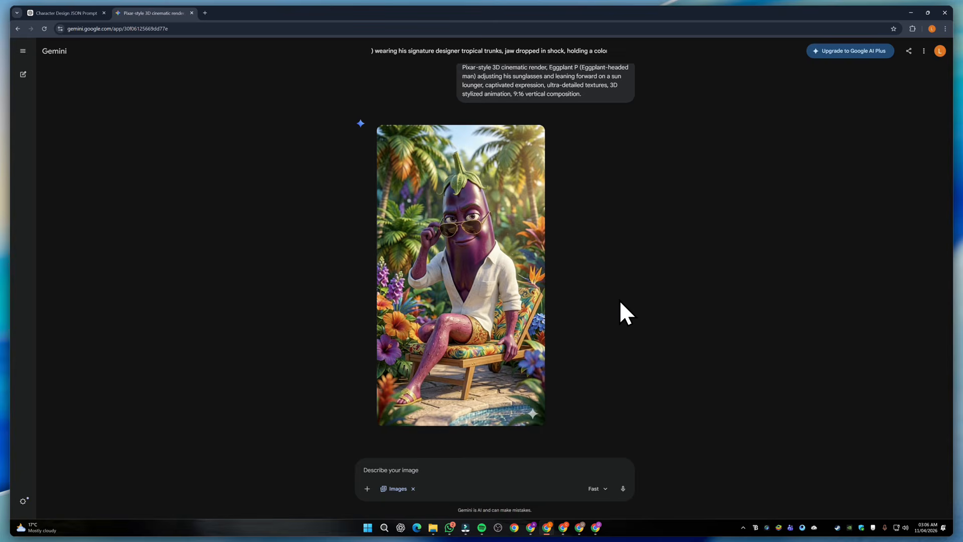
{"action": "scroll", "coordinate": [619, 300], "scroll_direction": "down", "scroll_amount": 12}
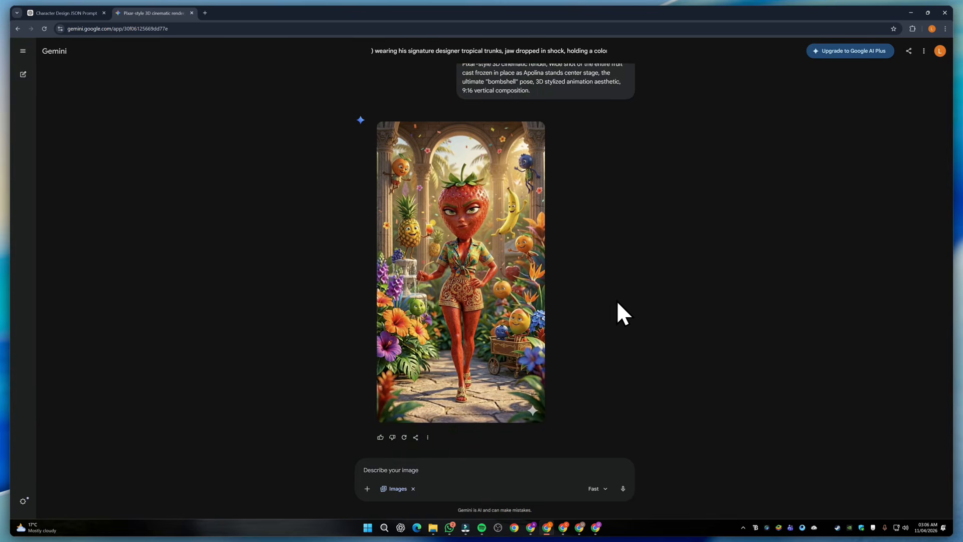
{"action": "scroll", "coordinate": [606, 243], "scroll_direction": "down", "scroll_amount": 20}
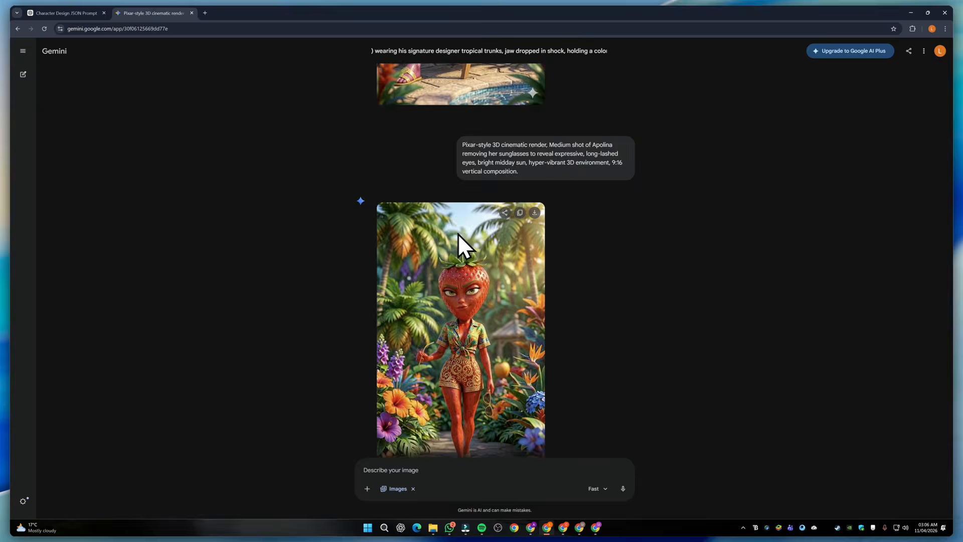
Download the generated images for all eight scenes from the chat and select them together in the Downloads folder
{"action": "scroll", "coordinate": [447, 231], "scroll_direction": "up", "scroll_amount": 20}
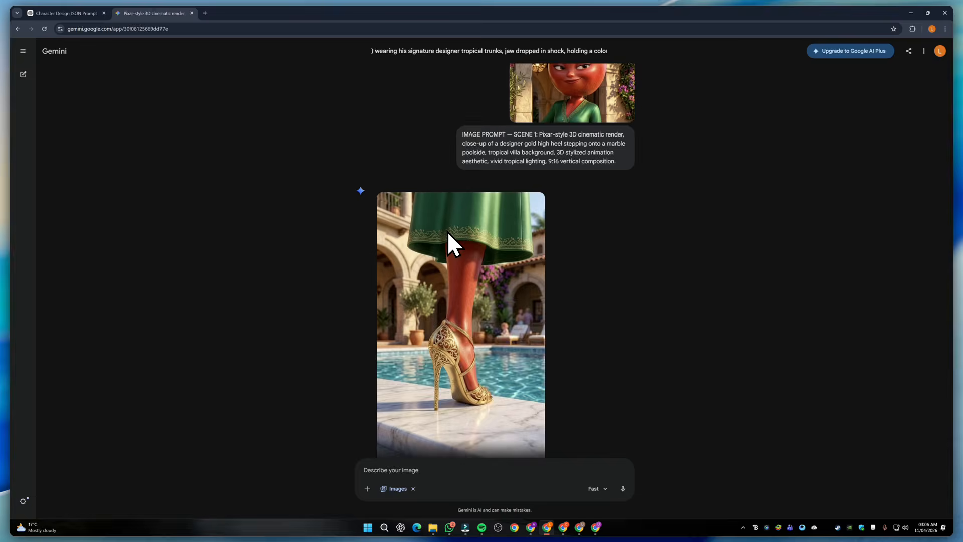
{"action": "scroll", "coordinate": [351, 225], "scroll_direction": "up", "scroll_amount": 9}
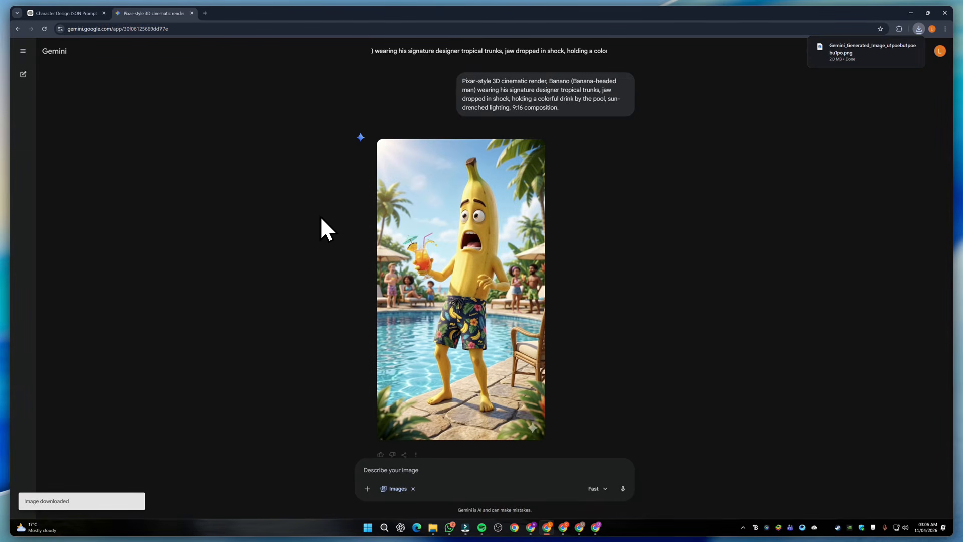
{"action": "scroll", "coordinate": [320, 215], "scroll_direction": "down", "scroll_amount": 10}
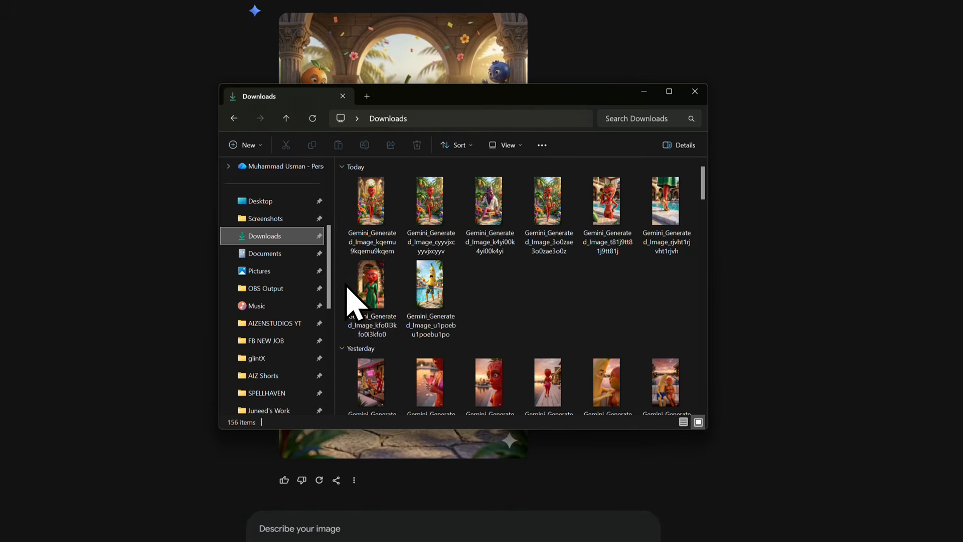
{"action": "left_click_drag", "start_coordinate": [347, 287], "coordinate": [696, 192]}
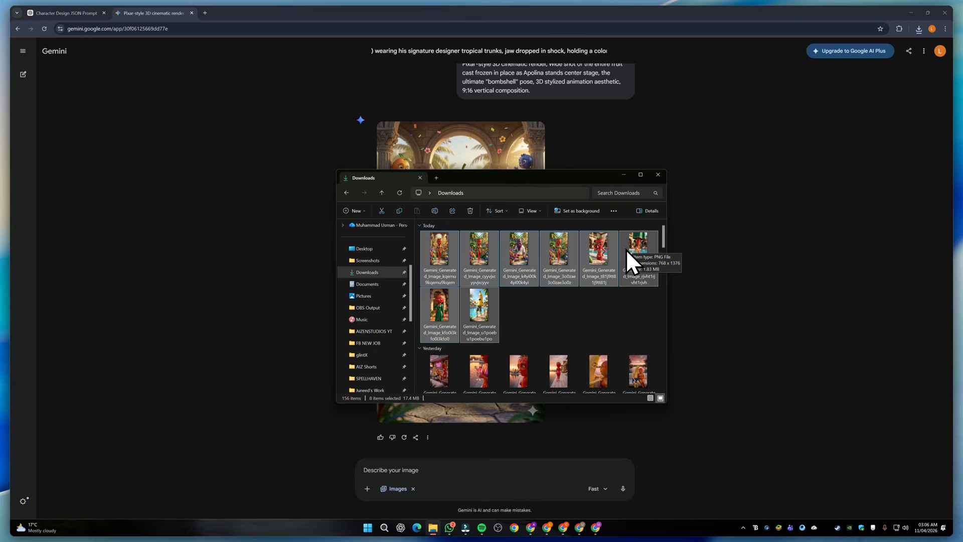
Switch to Google Flow, create a new project and upload the eight downloaded scene images, agreeing to the content rights notice
{"action": "left_click", "coordinate": [595, 526]}
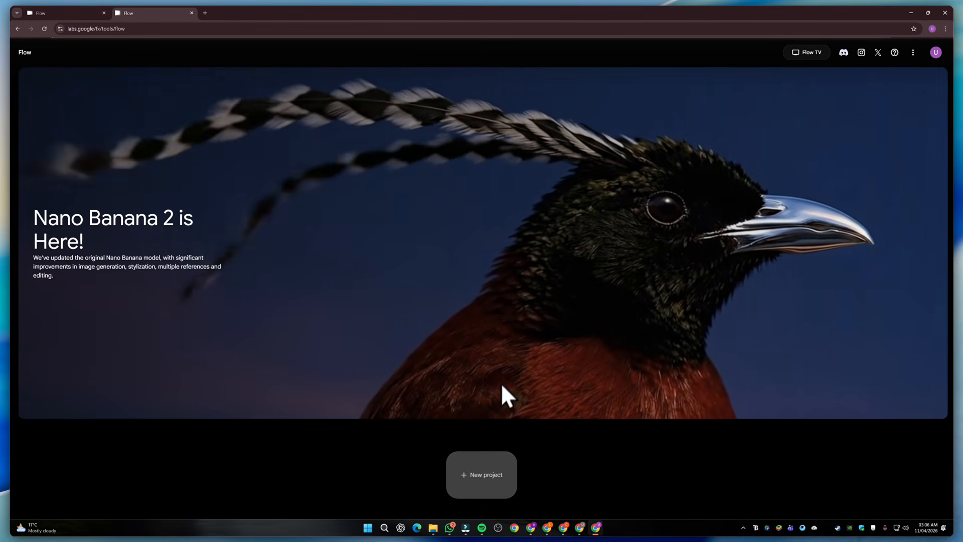
{"action": "left_click", "coordinate": [494, 472]}
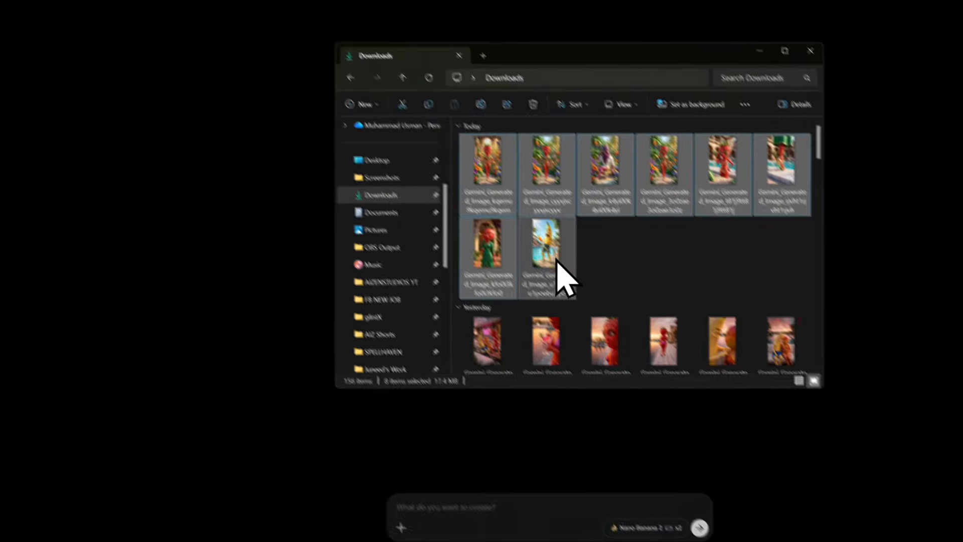
{"action": "left_click_drag", "start_coordinate": [497, 276], "coordinate": [489, 256]}
{"action": "left_click_drag", "start_coordinate": [600, 300], "coordinate": [279, 212]}
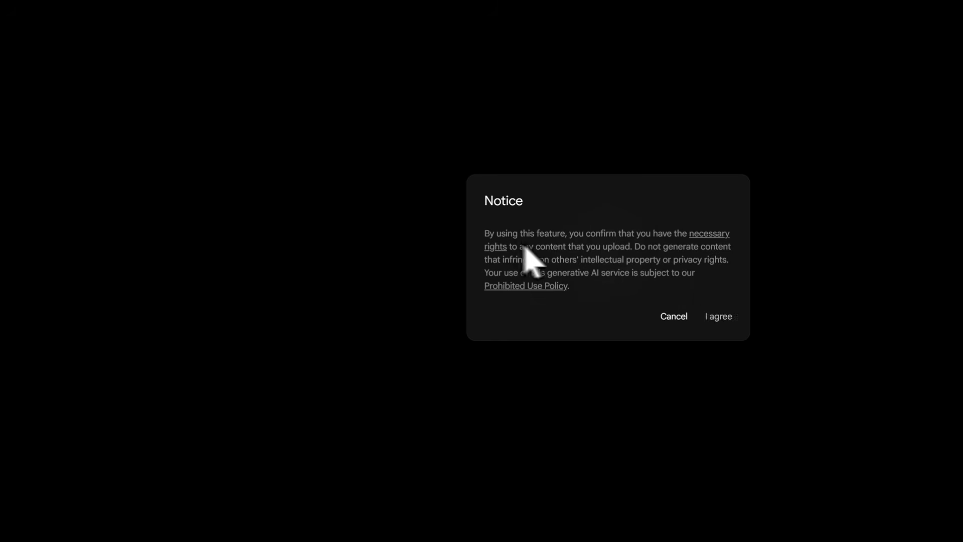
{"action": "left_click", "coordinate": [718, 317]}
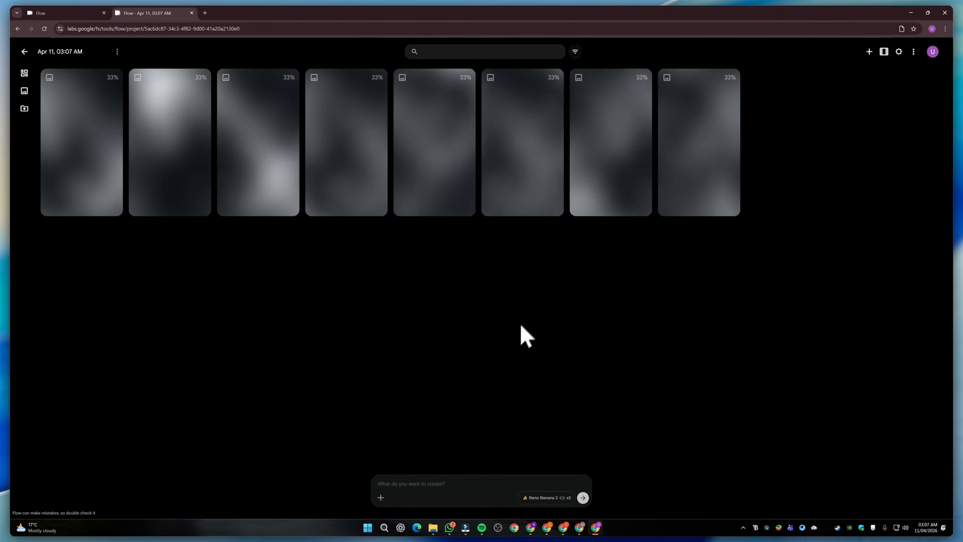
Configure generation as Video from Frames in 9:16 with a single x1 output, keeping the Veo 3.1 - Fast model
{"action": "left_click", "coordinate": [540, 498]}
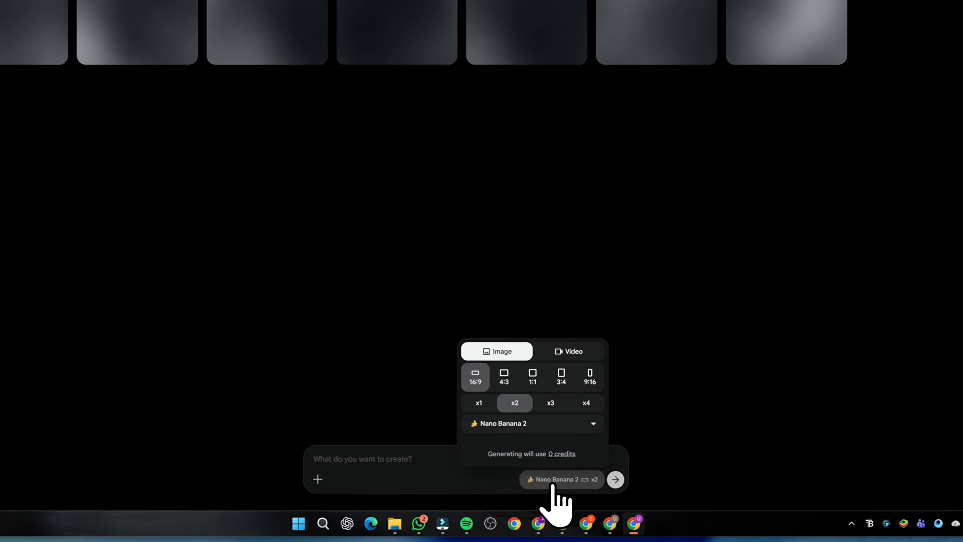
{"action": "left_click", "coordinate": [549, 354]}
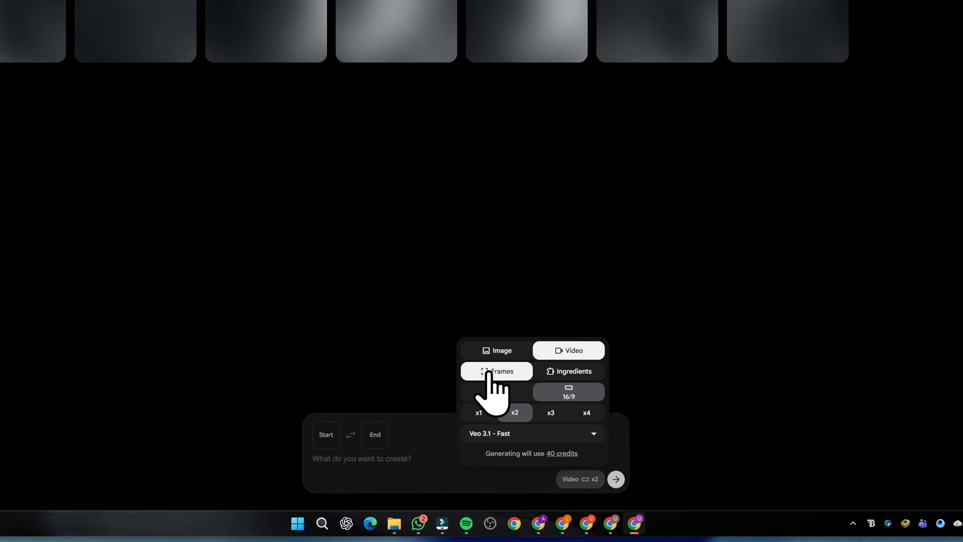
{"action": "left_click", "coordinate": [496, 392]}
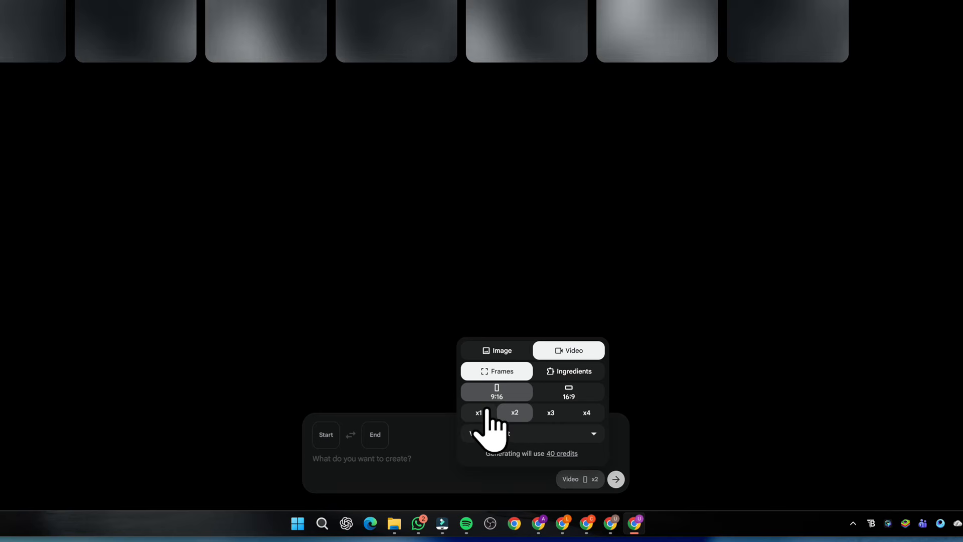
{"action": "left_click", "coordinate": [478, 413]}
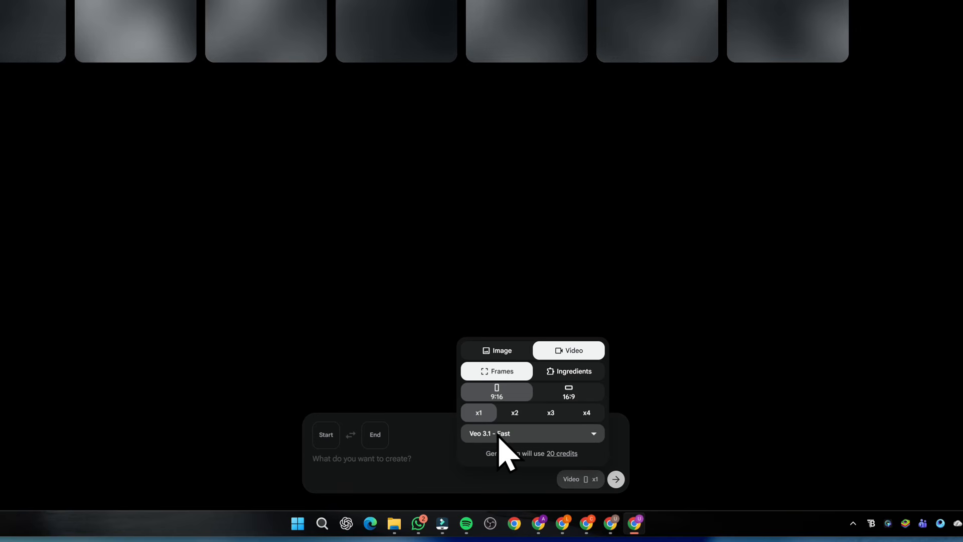
{"action": "left_click", "coordinate": [398, 463]}
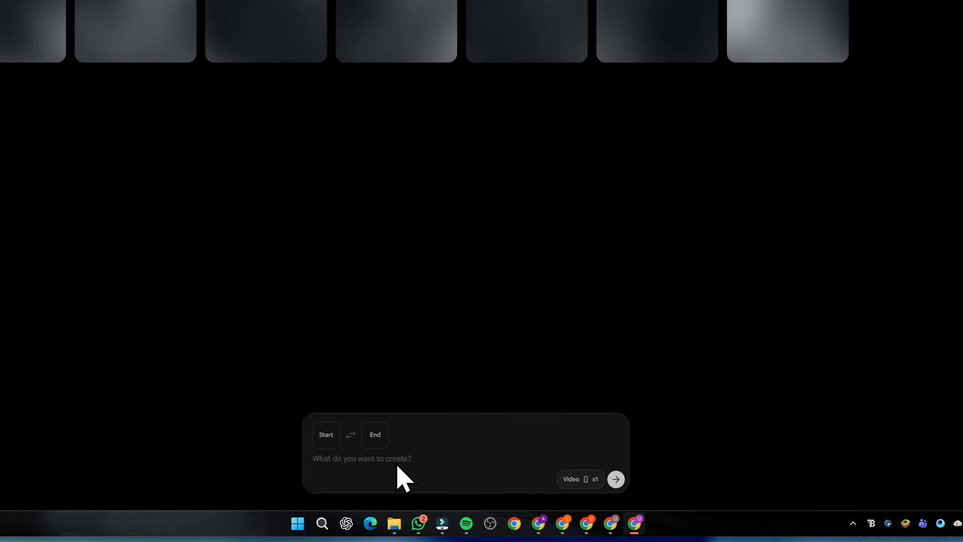
Add the gold high heel image from the project as the start frame of the video
{"action": "left_click", "coordinate": [400, 460]}
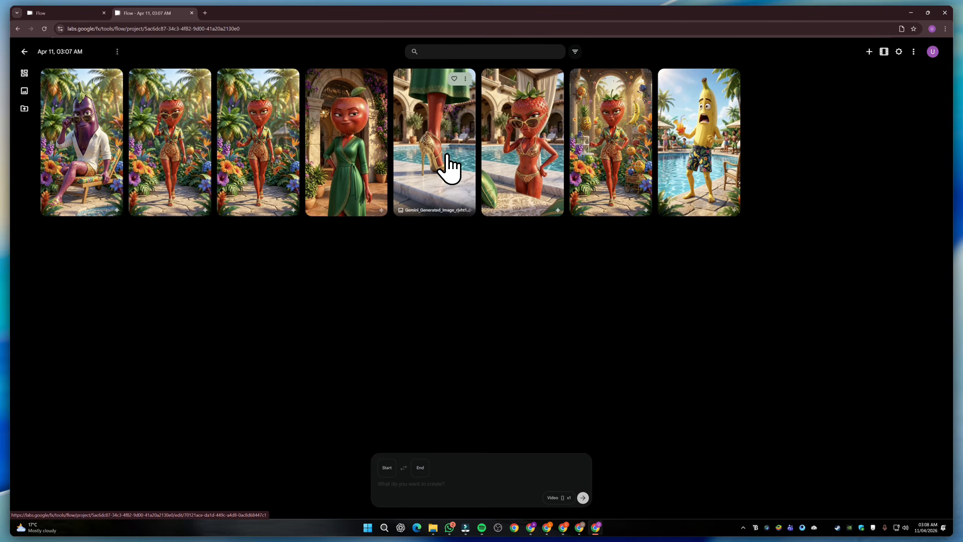
{"action": "left_click_drag", "start_coordinate": [439, 157], "coordinate": [439, 246]}
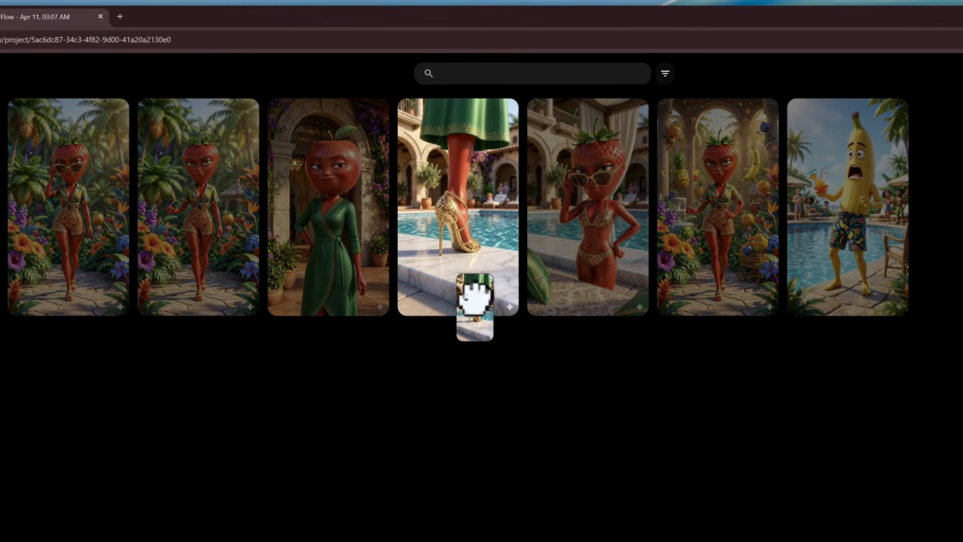
{"action": "left_click_drag", "start_coordinate": [447, 297], "coordinate": [463, 504]}
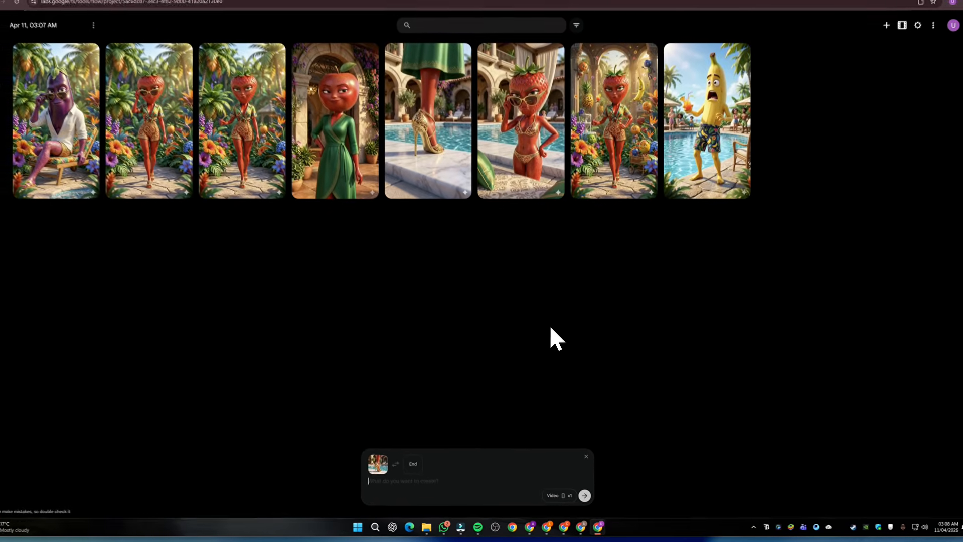
Switch to the Gemini script chat and copy the Scene 1 animation prompt about the slow-motion close-up of the heel walking
{"action": "key", "text": "alt+Tab"}
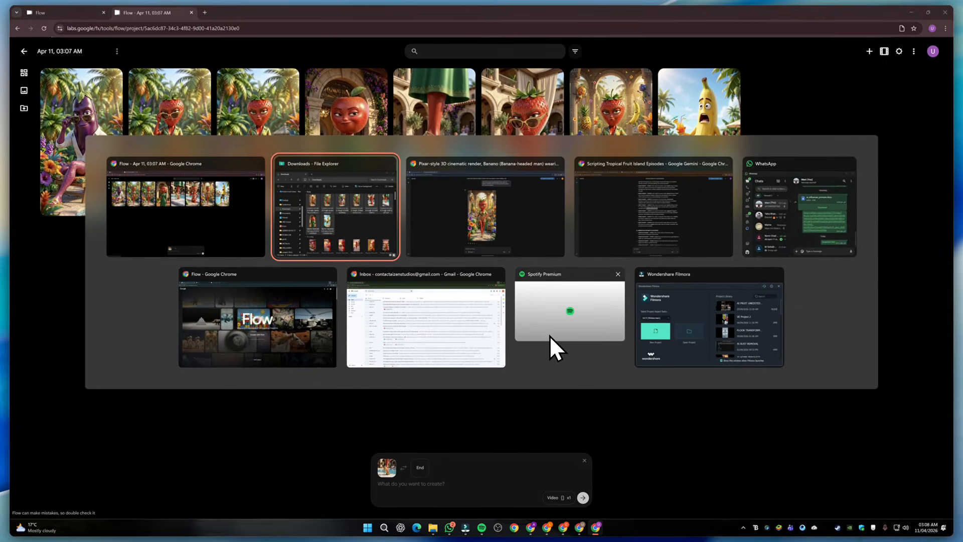
{"action": "key", "text": "alt+Tab"}
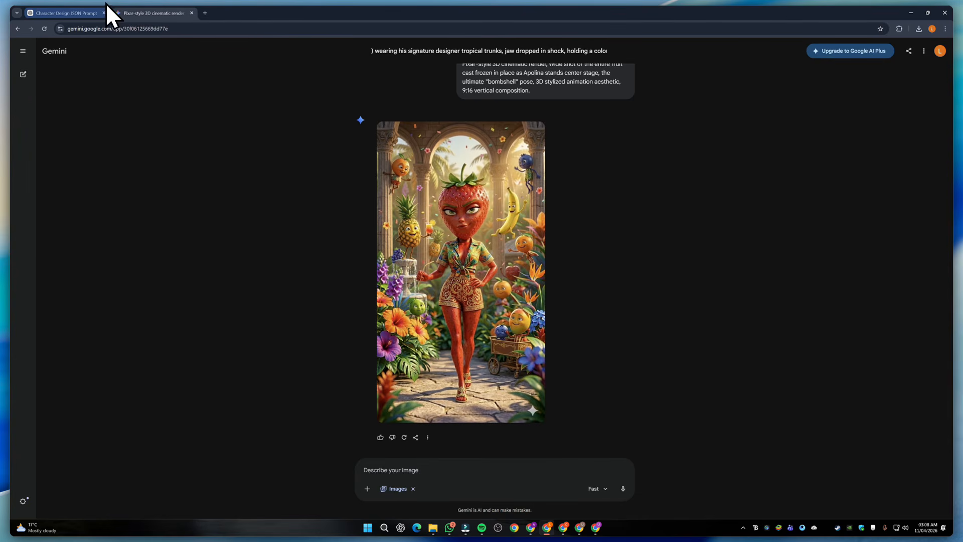
{"action": "key", "text": "alt+Tab"}
{"action": "left_click", "coordinate": [528, 209]}
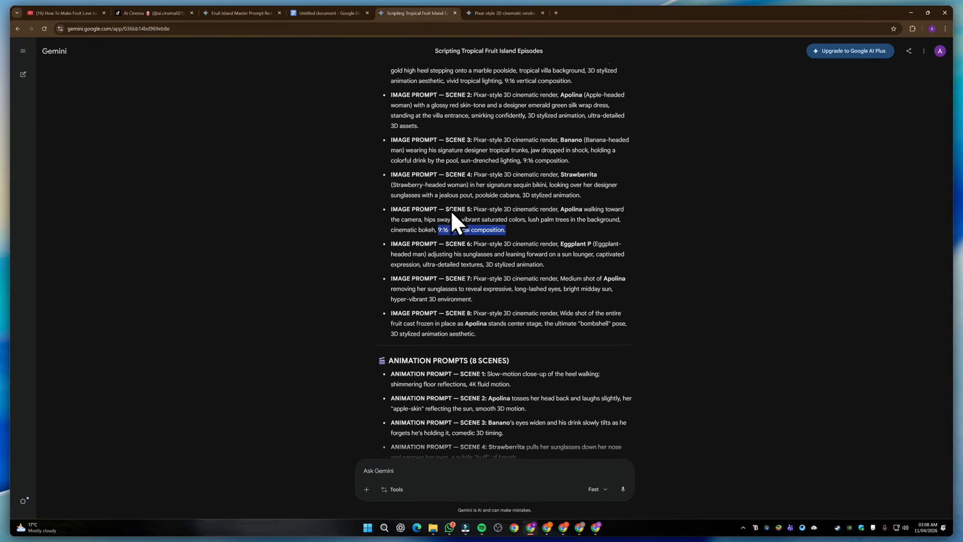
{"action": "scroll", "coordinate": [372, 252], "scroll_direction": "down", "scroll_amount": 4}
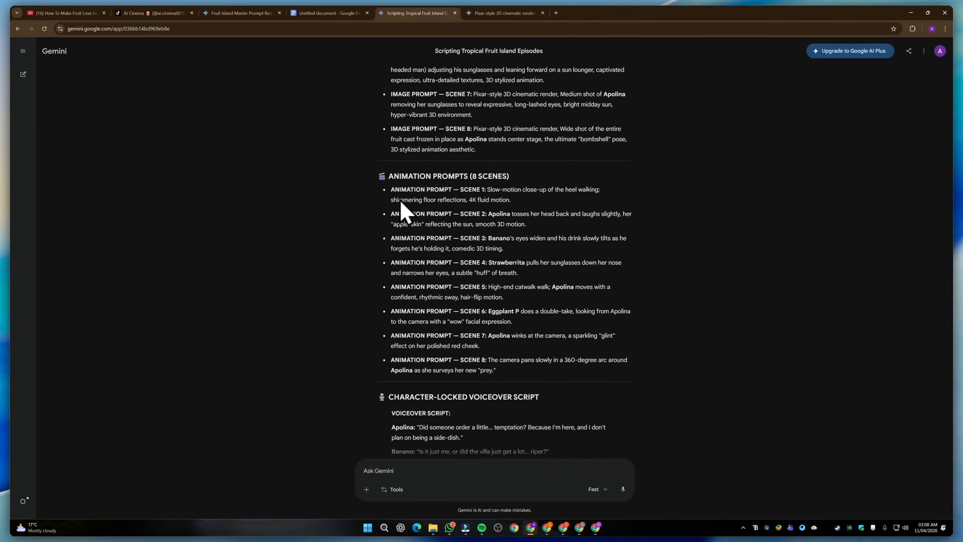
{"action": "left_click_drag", "start_coordinate": [389, 176], "coordinate": [506, 176]}
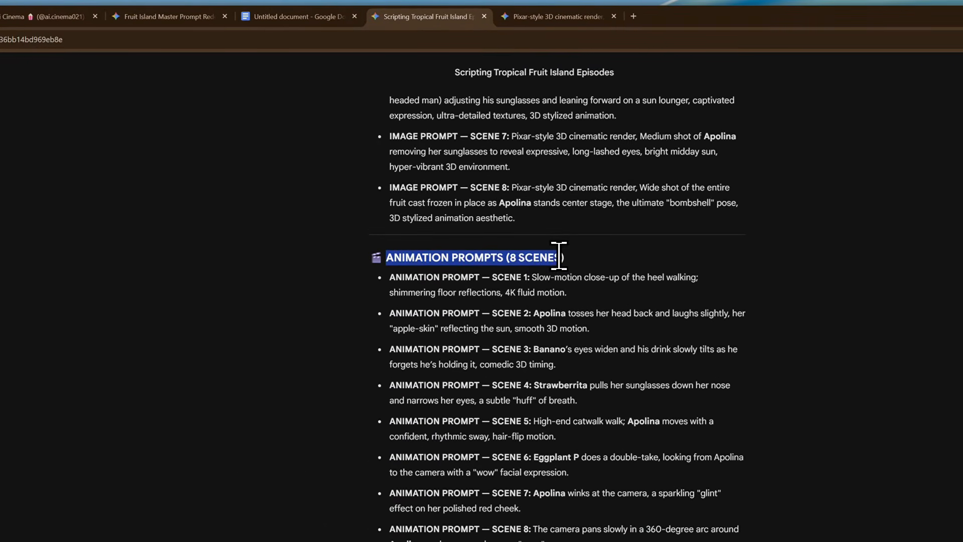
{"action": "left_click", "coordinate": [517, 172]}
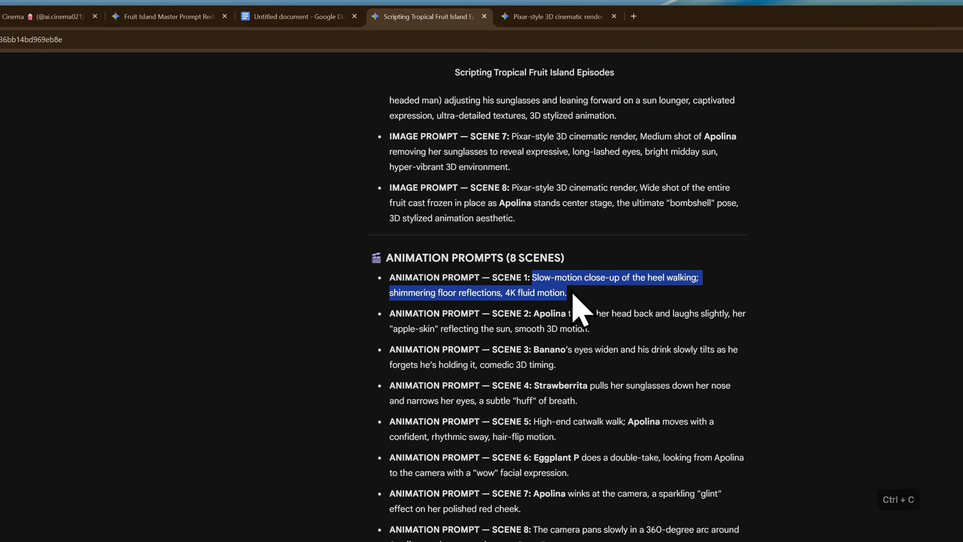
Return to Google Flow and paste the Scene 1 animation prompt as the description for the gold high heel video
{"action": "key", "text": "alt+Tab"}
{"action": "key", "text": "alt+Tab"}
{"action": "key", "text": "alt+Tab"}
{"action": "key", "text": "alt+Tab"}
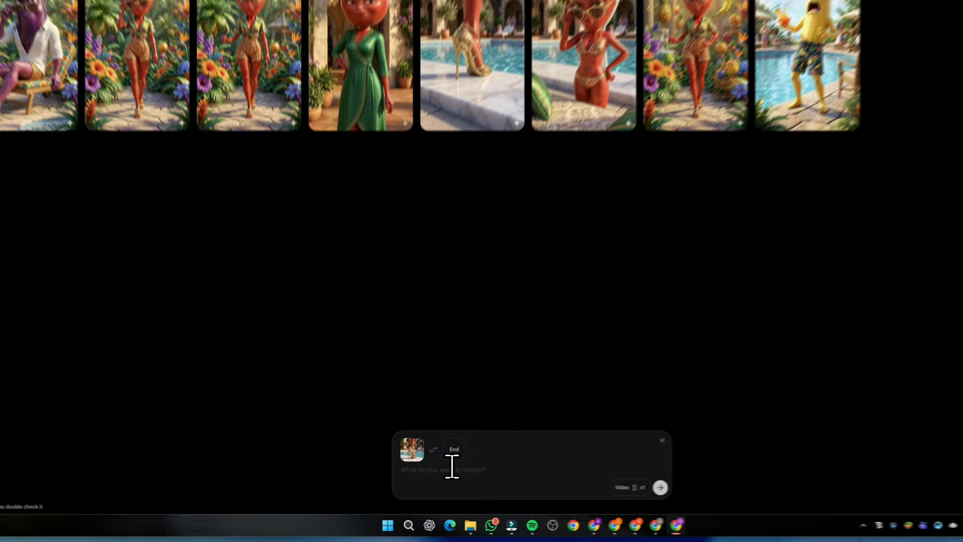
{"action": "type", "text": "Slow-motion close-up of the heel walking; shimmering floor reflections, 4K fluid motion."}
{"action": "key", "text": "shift+Return"}
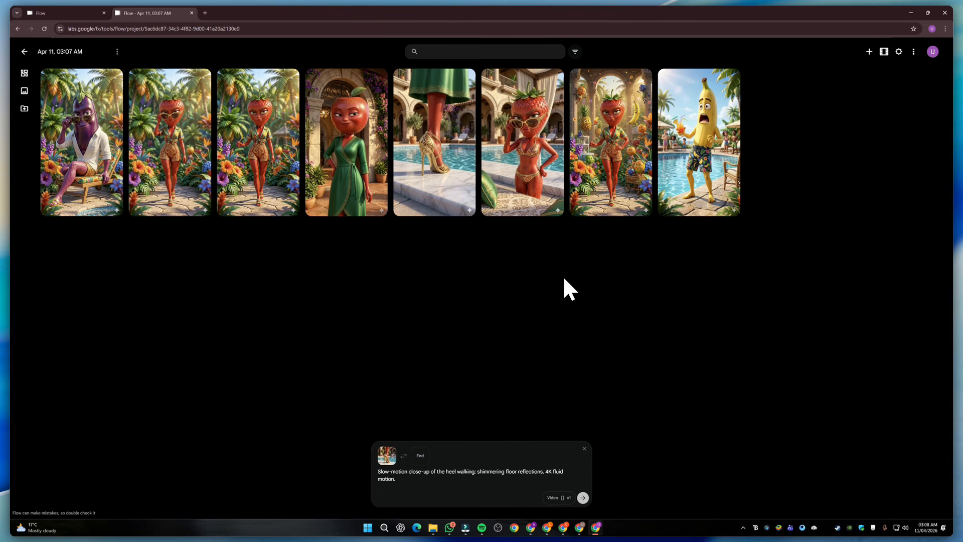
Check the voiceover script in the Gemini chat and generate the Scene 1 heel video in Flow
{"action": "key", "text": "alt+Tab"}
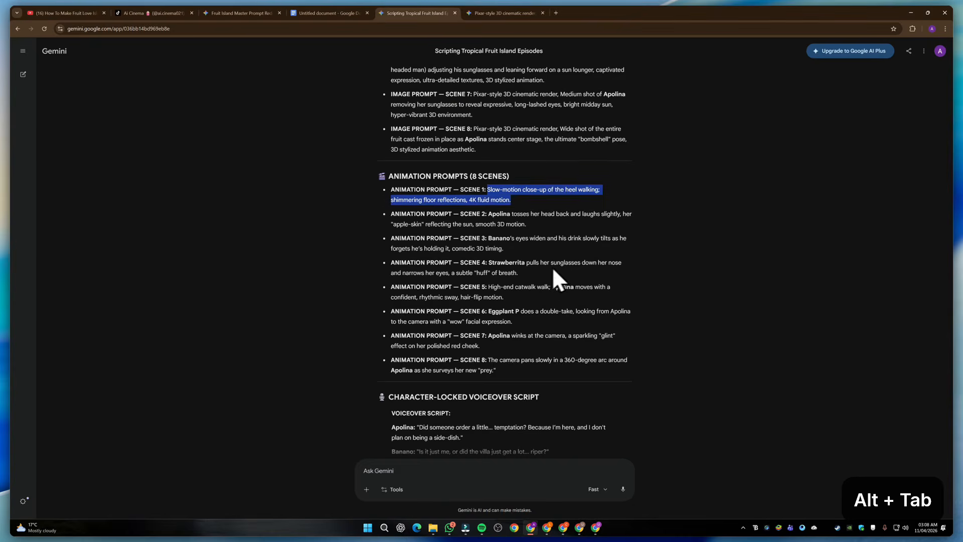
{"action": "scroll", "coordinate": [475, 363], "scroll_direction": "down", "scroll_amount": 3}
{"action": "scroll", "coordinate": [386, 239], "scroll_direction": "up", "scroll_amount": 1}
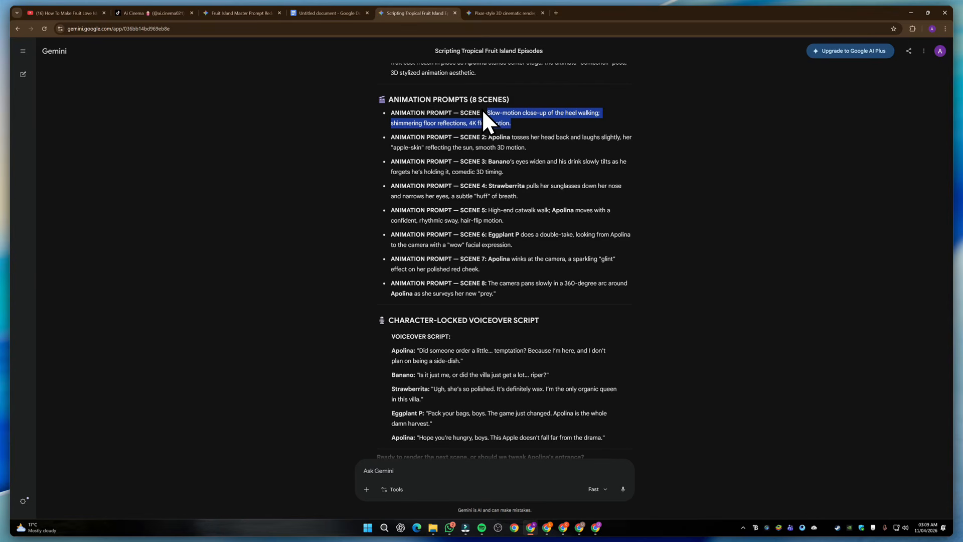
{"action": "key", "text": "ctrl+c"}
{"action": "key", "text": "alt+Tab"}
{"action": "key", "text": "ctrl+v"}
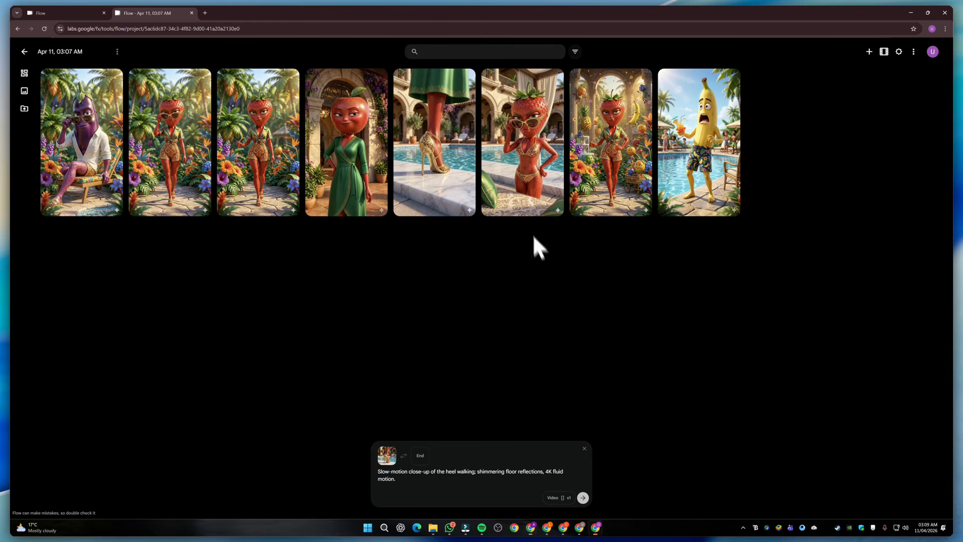
{"action": "left_click", "coordinate": [583, 497]}
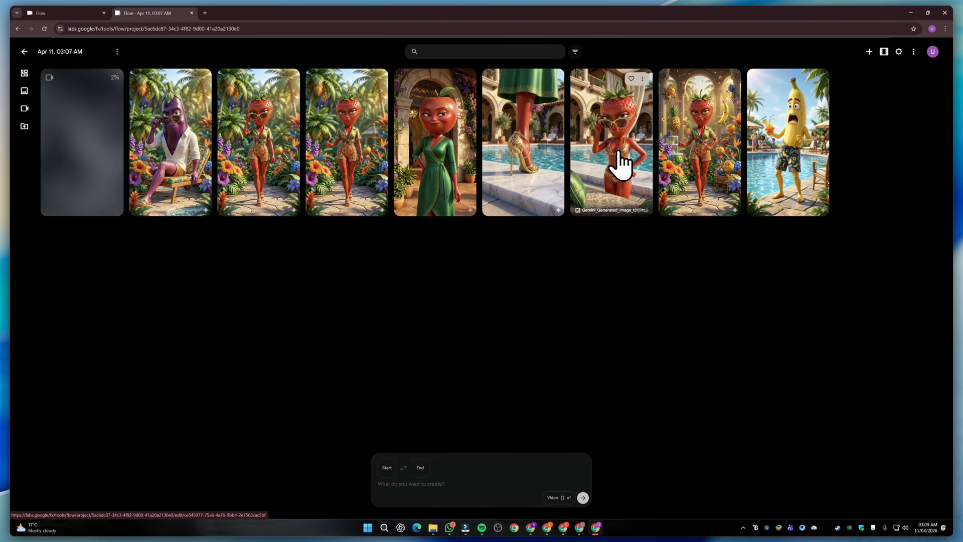
Set the green-dress Apolina image as the start frame and paste the Scene 2 animation prompt copied from Gemini
{"action": "left_click_drag", "start_coordinate": [469, 178], "coordinate": [453, 470]}
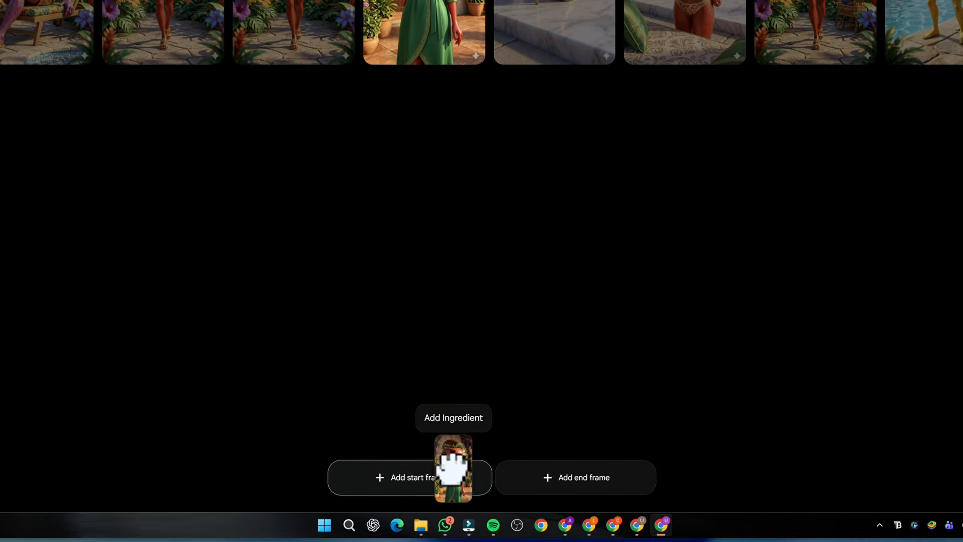
{"action": "key", "text": "alt+Tab"}
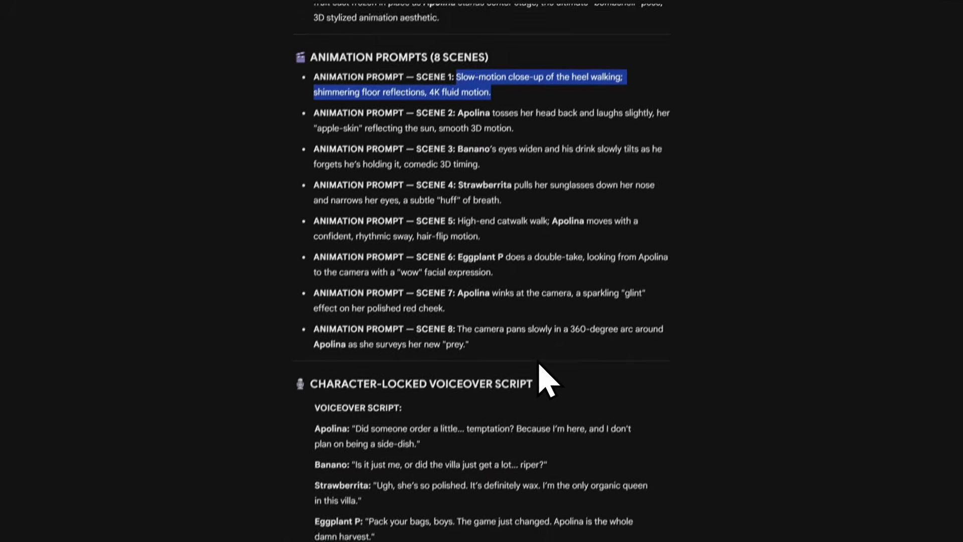
{"action": "left_click", "coordinate": [464, 113]}
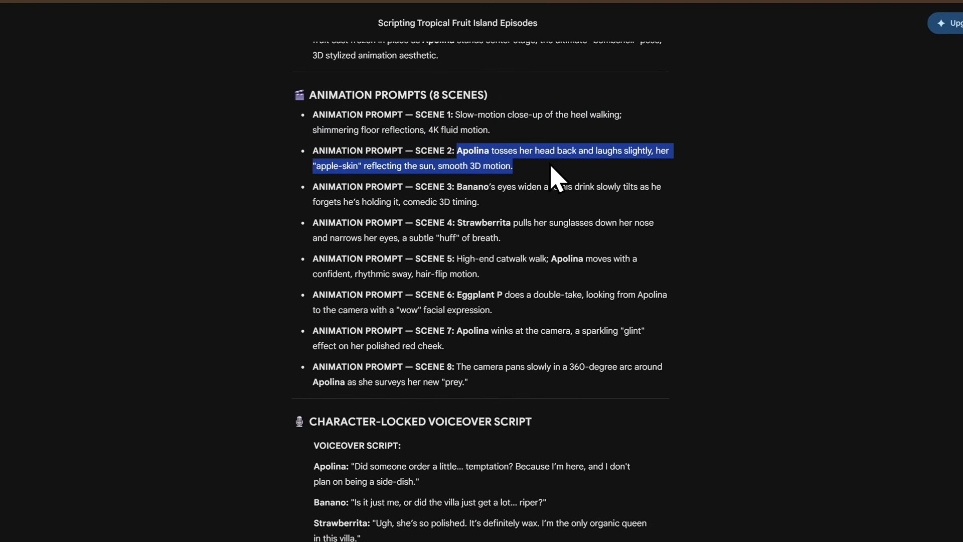
{"action": "key", "text": "alt+Tab"}
{"action": "key", "text": "ctrl+v"}
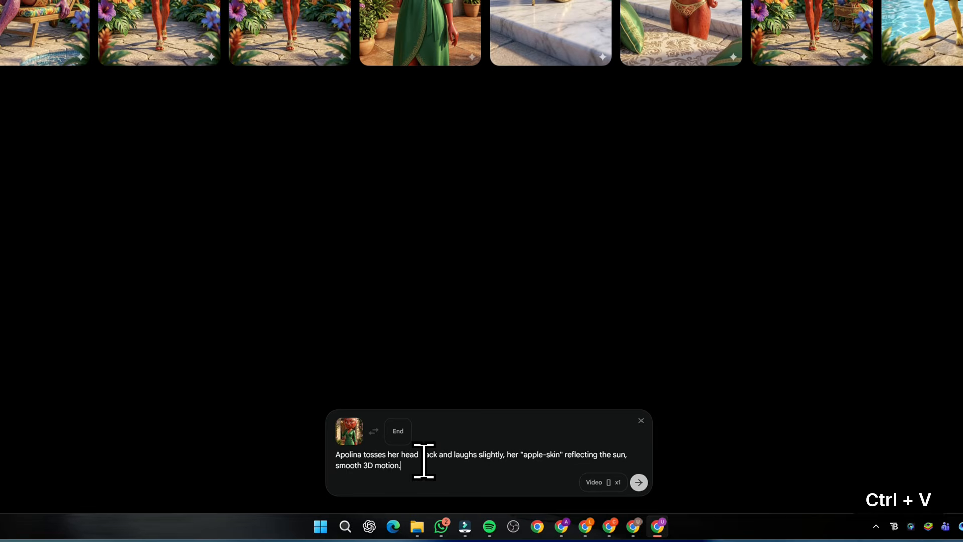
Append Apolina's "Did someone order a little... temptation?" voiceover line to the Scene 2 prompt on a new line and generate the video
{"action": "key", "text": "alt+Tab"}
{"action": "scroll", "coordinate": [534, 181], "scroll_direction": "down", "scroll_amount": 2}
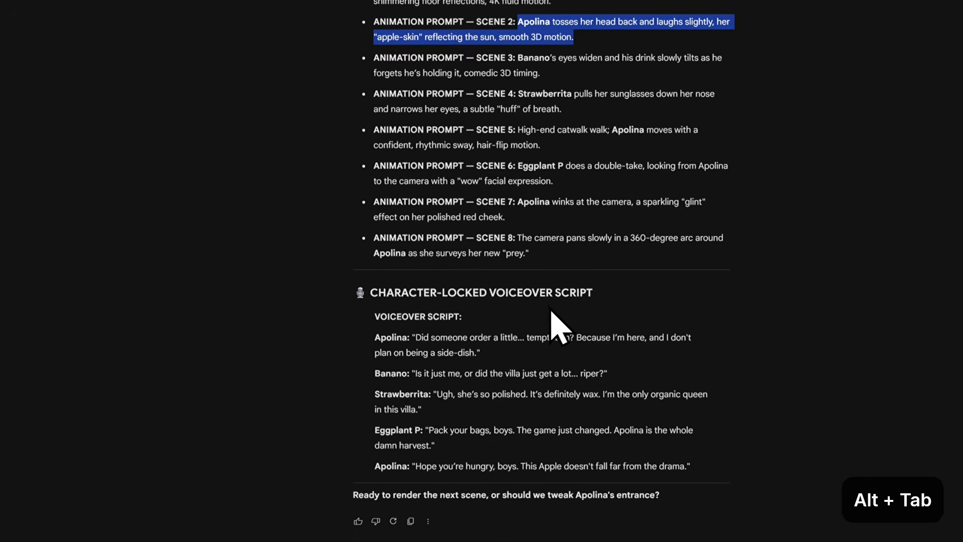
{"action": "left_click", "coordinate": [399, 264]}
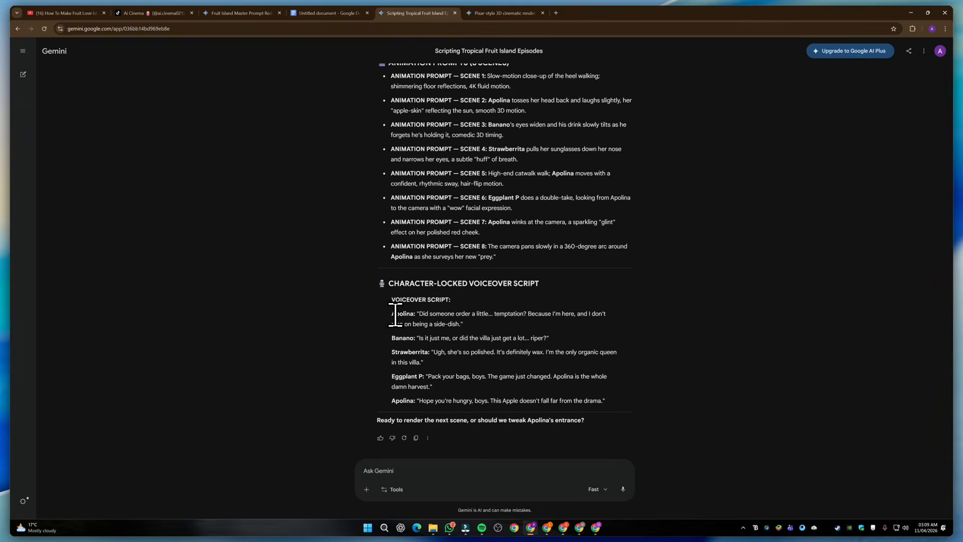
{"action": "left_click_drag", "start_coordinate": [392, 313], "coordinate": [472, 324]}
{"action": "key", "text": "ctrl+c"}
{"action": "key", "text": "alt+Tab"}
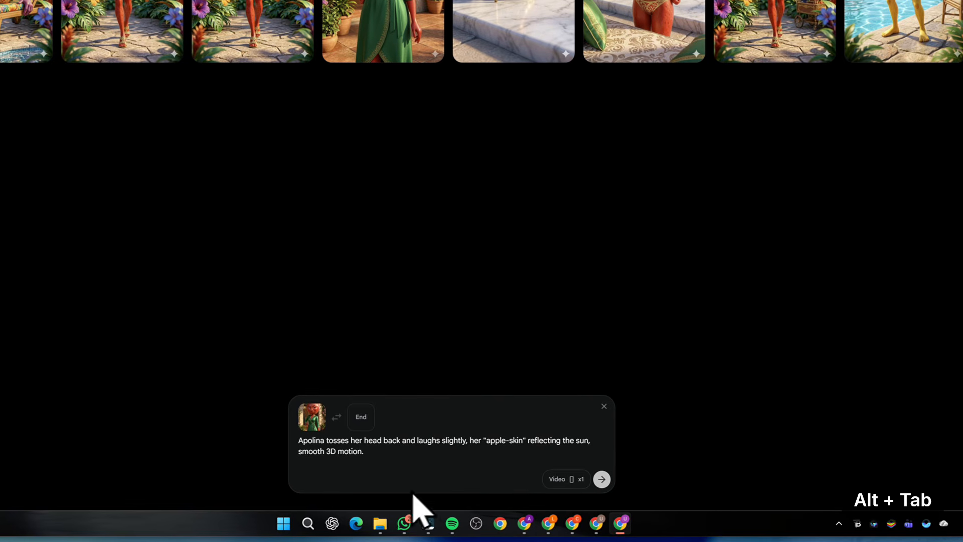
{"action": "key", "text": "ctrl+v"}
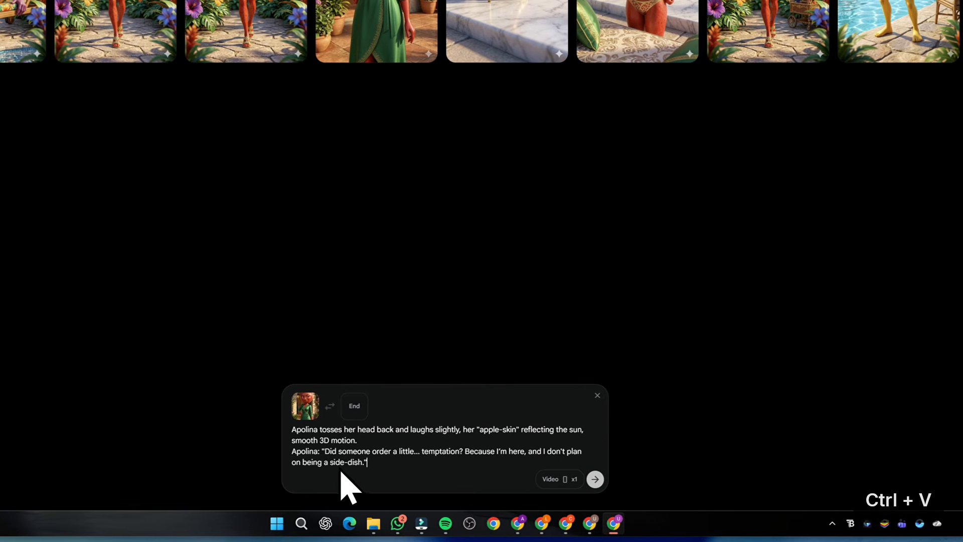
{"action": "left_click", "coordinate": [593, 479]}
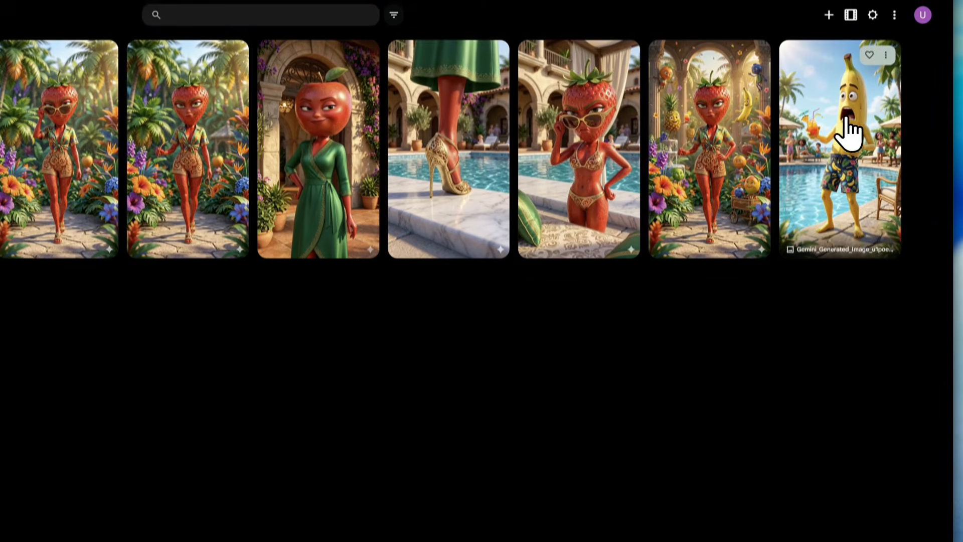
Set the shocked banana poolside image as the start frame and paste the Scene 3 animation prompt from Gemini
{"action": "left_click_drag", "start_coordinate": [847, 70], "coordinate": [351, 481]}
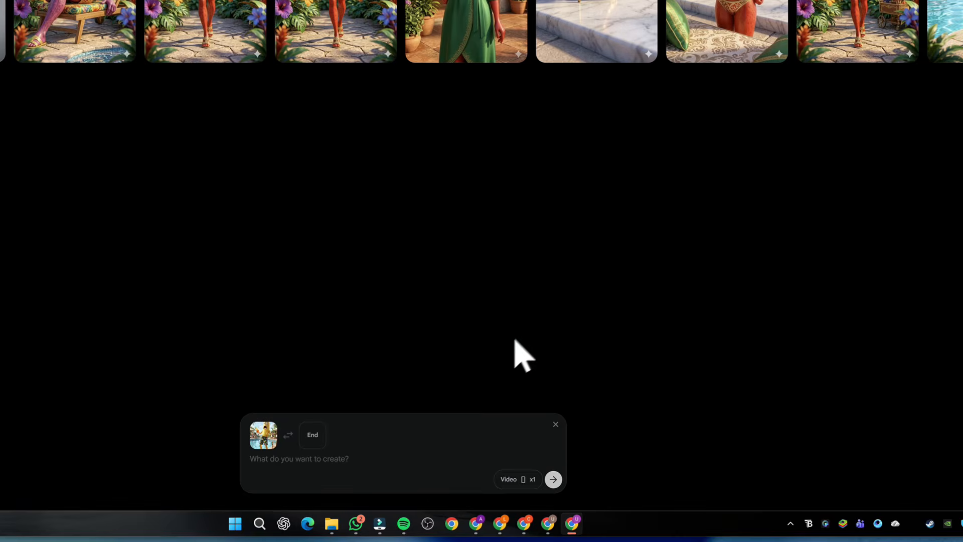
{"action": "key", "text": "alt+Tab"}
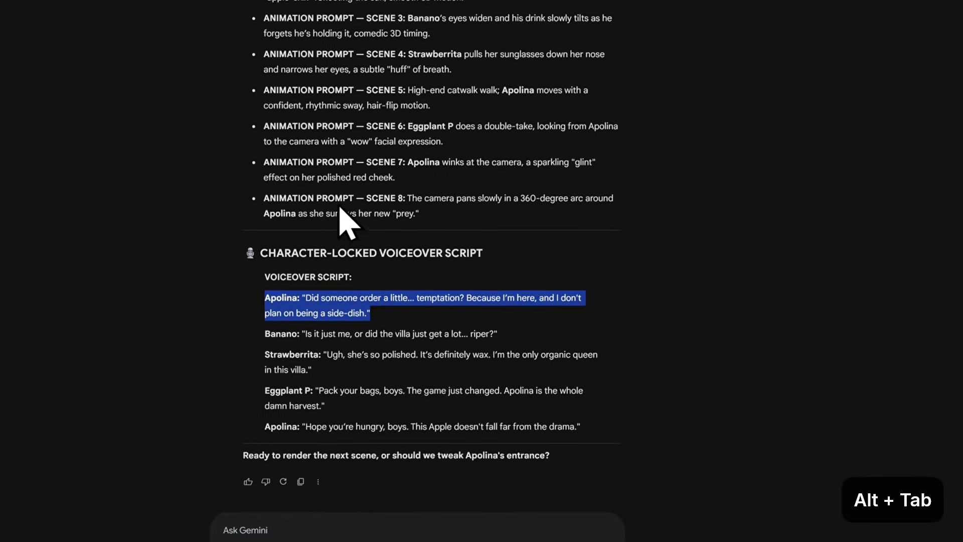
{"action": "scroll", "coordinate": [346, 221], "scroll_direction": "up", "scroll_amount": 2}
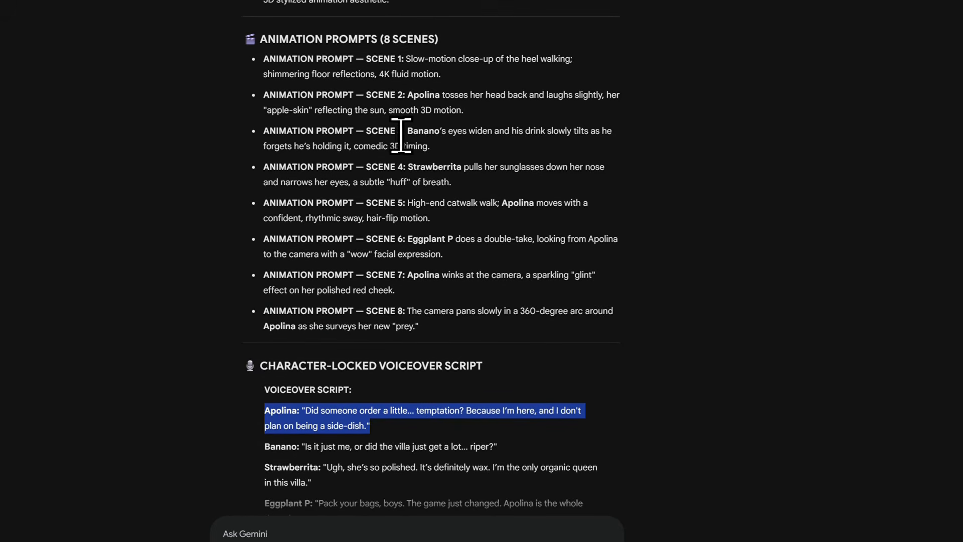
{"action": "key", "text": "alt+Tab"}
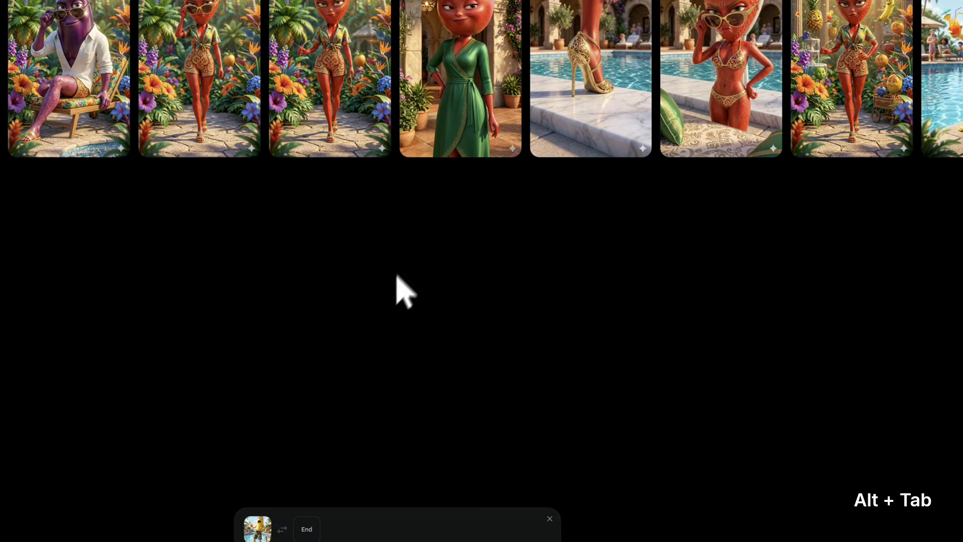
{"action": "key", "text": "ctrl+v"}
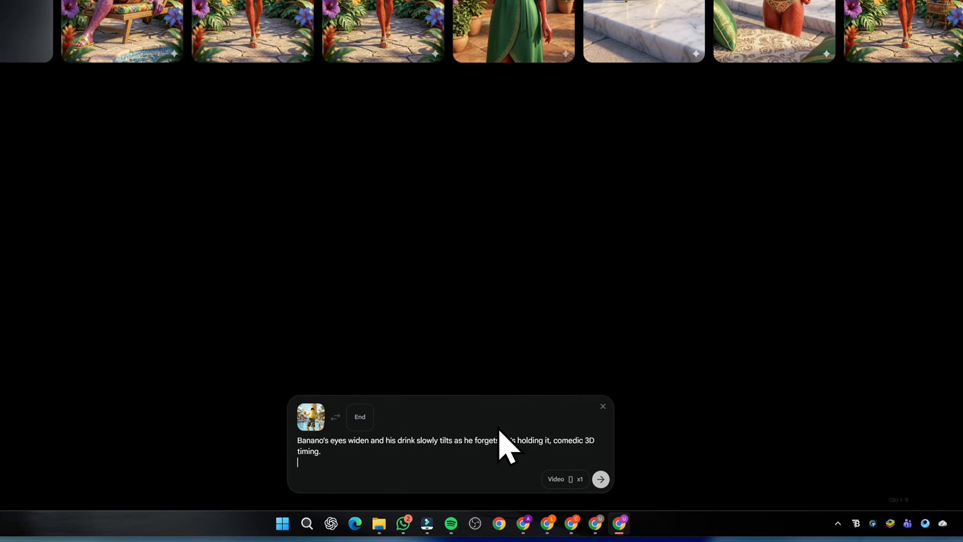
Add Banano's "Is it just me, or did the villa just get a lot... riper?" line to the Scene 3 prompt and generate the video
{"action": "key", "text": "alt+Tab"}
{"action": "scroll", "coordinate": [570, 243], "scroll_direction": "down", "scroll_amount": 1}
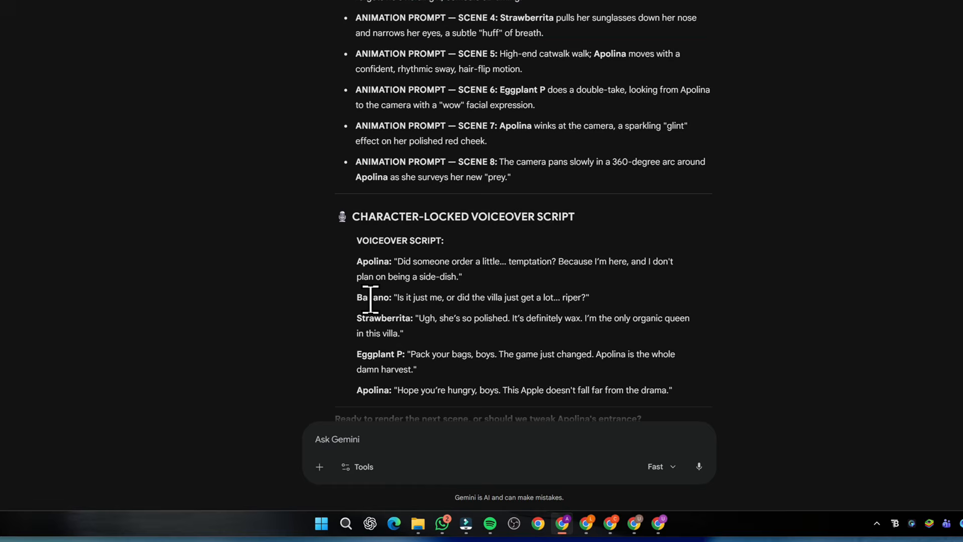
{"action": "key", "text": "ctrl+c"}
{"action": "key", "text": "alt+Tab"}
{"action": "key", "text": "ctrl+v"}
{"action": "left_click", "coordinate": [641, 479]}
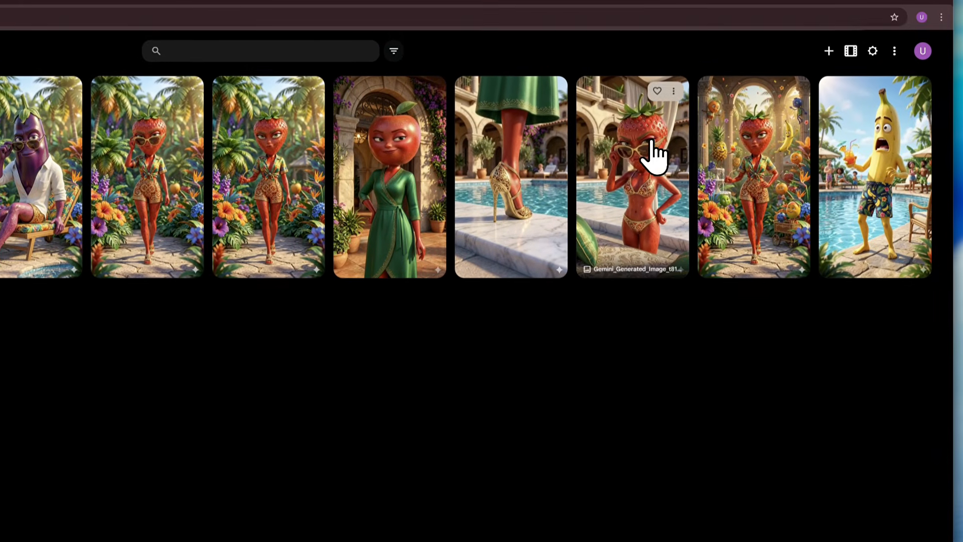
Set the poolside strawberry character image as the start frame and copy the Scene 4 animation prompt from Gemini for it
{"action": "left_click_drag", "start_coordinate": [649, 110], "coordinate": [359, 464]}
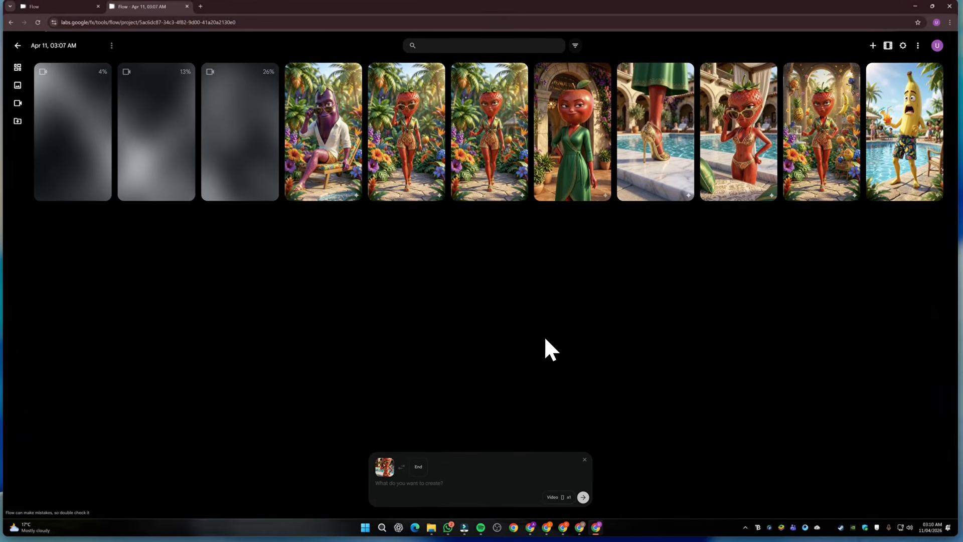
{"action": "key", "text": "alt+Tab"}
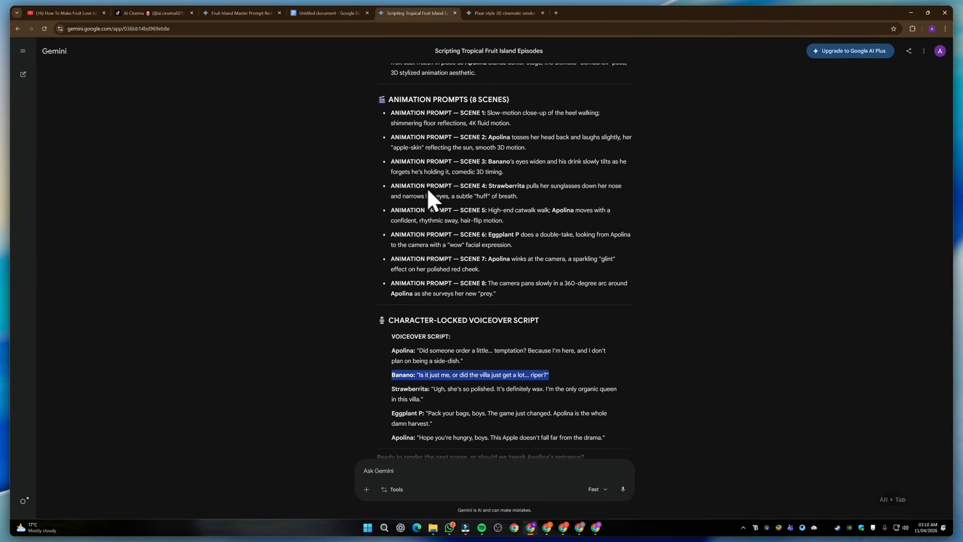
{"action": "left_click_drag", "start_coordinate": [488, 186], "coordinate": [520, 194]}
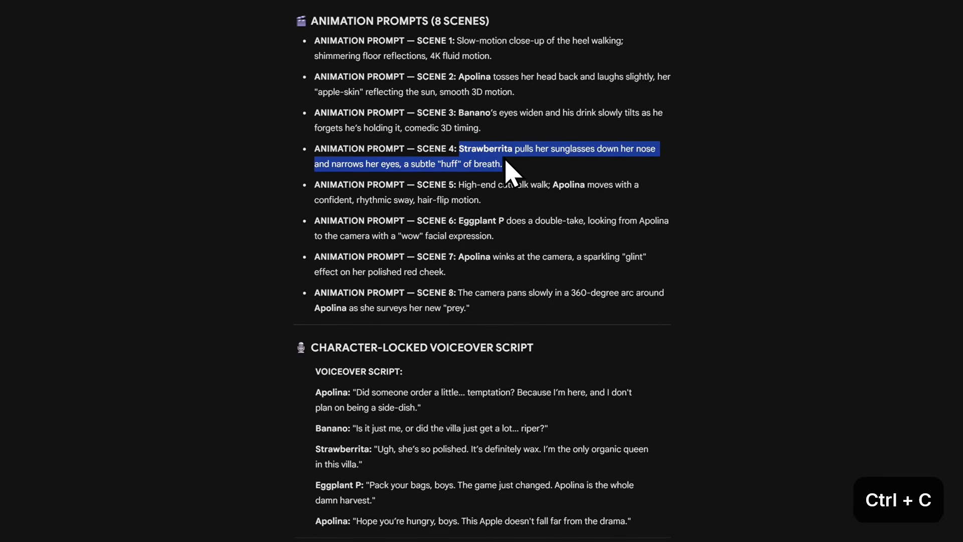
Add Strawberrita's "Ugh, she's so polished" voiceover line to the Scene 4 prompt and generate the video
{"action": "left_click_drag", "start_coordinate": [315, 449], "coordinate": [352, 454]}
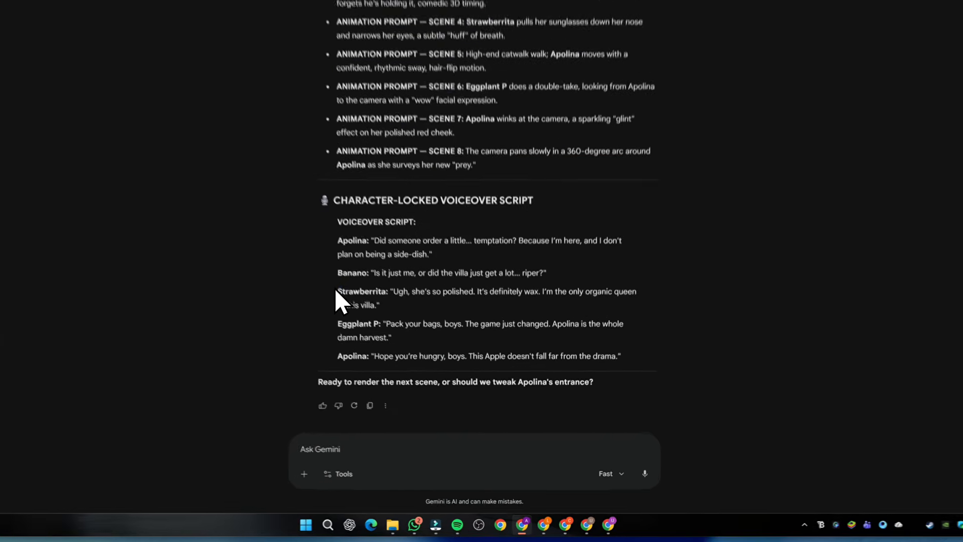
{"action": "left_click_drag", "start_coordinate": [352, 272], "coordinate": [373, 283]}
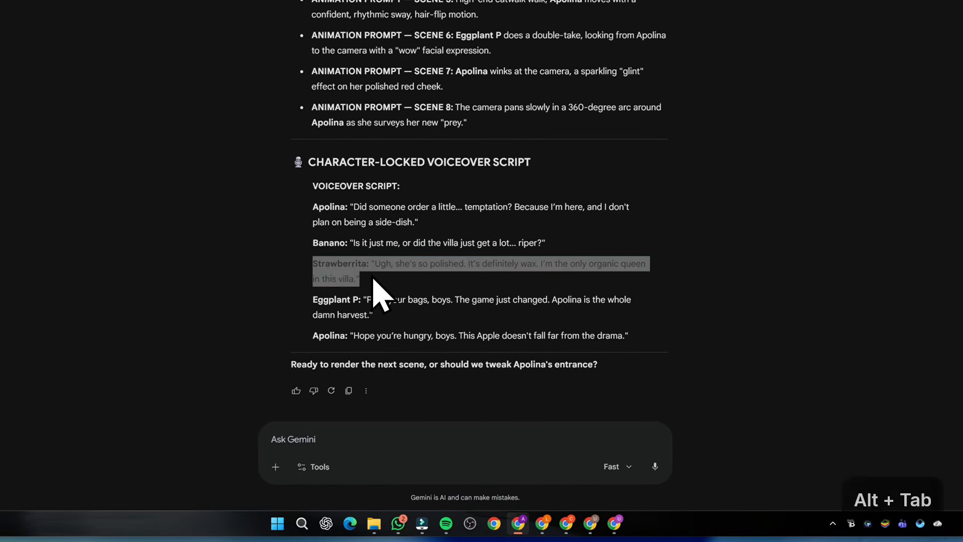
{"action": "key", "text": "alt+Tab"}
{"action": "key", "text": "ctrl+v"}
{"action": "left_click", "coordinate": [595, 479]}
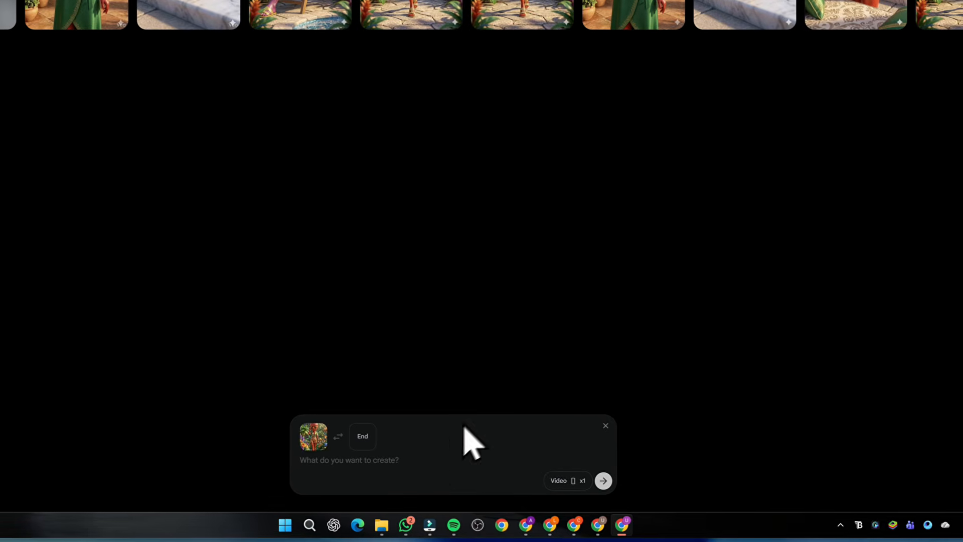
Copy the Scene 5 "High-end catwalk walk" animation prompt from Gemini into Flow and generate the video from the garden start frame
{"action": "key", "text": "alt+Tab"}
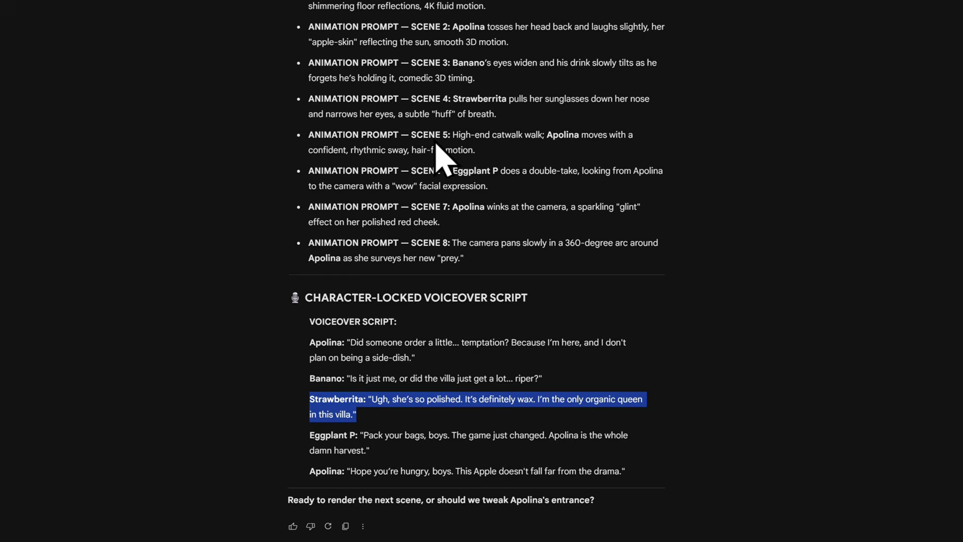
{"action": "left_click_drag", "start_coordinate": [455, 135], "coordinate": [467, 146]}
{"action": "key", "text": "alt+Tab"}
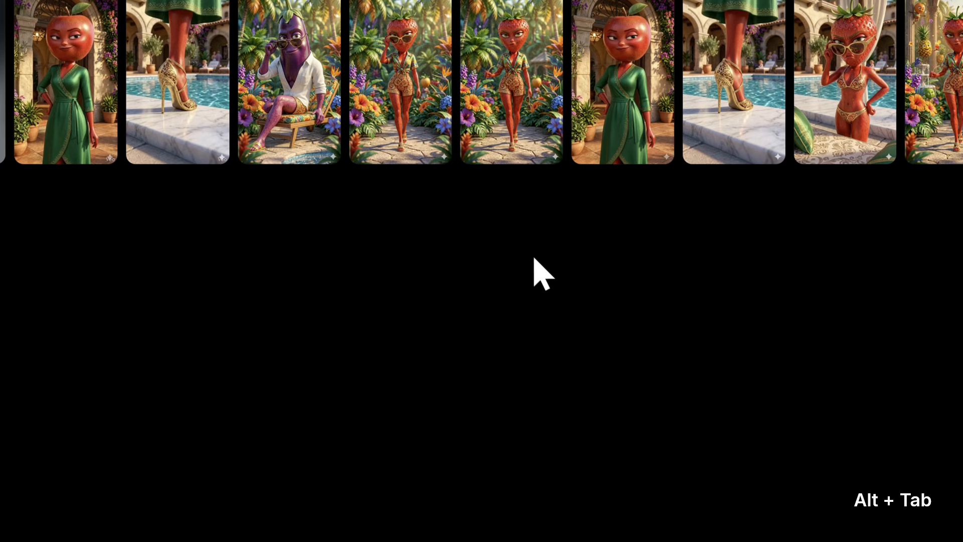
{"action": "type", "text": "High-end catwalk walk; Apolina moves with a confident, rhythmic sway, hair-flip motion."}
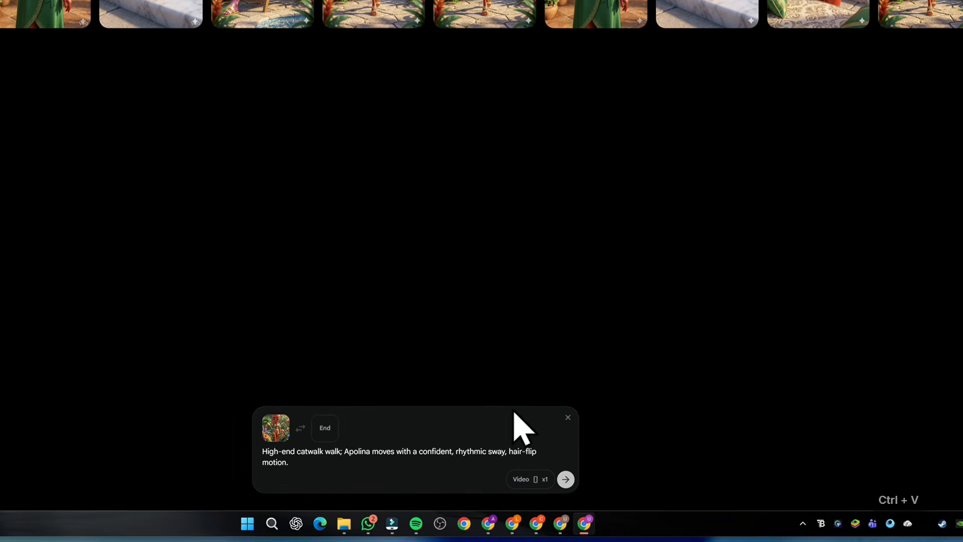
{"action": "left_click", "coordinate": [565, 479]}
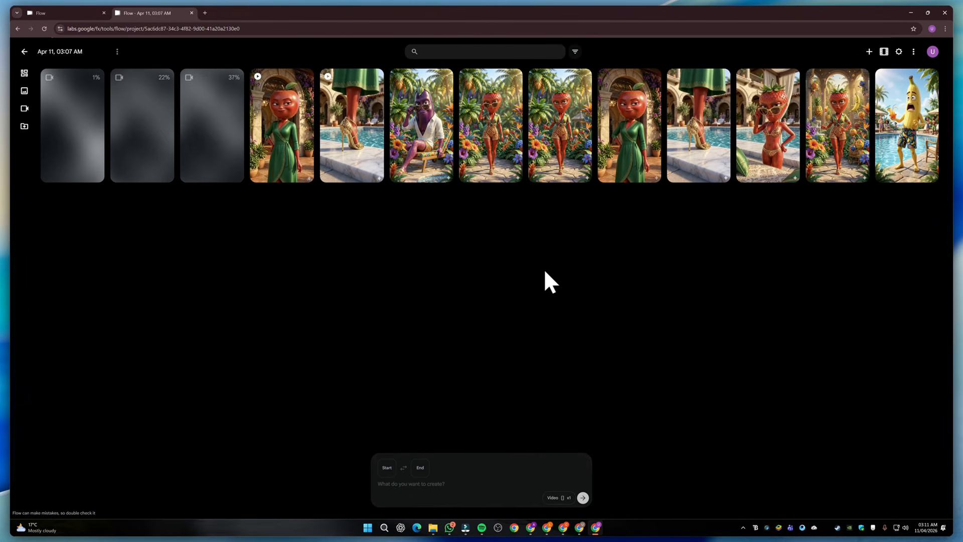
Set the eggplant lounger image as the start frame and copy Gemini's Scene 6 "Eggplant P does a double-take" animation prompt into its prompt
{"action": "left_click_drag", "start_coordinate": [435, 148], "coordinate": [416, 534]}
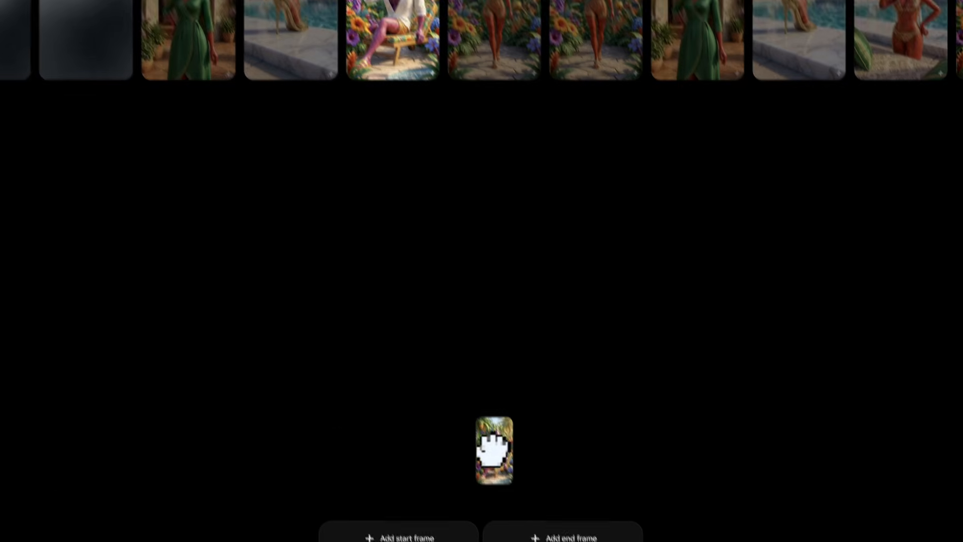
{"action": "key", "text": "alt+Tab"}
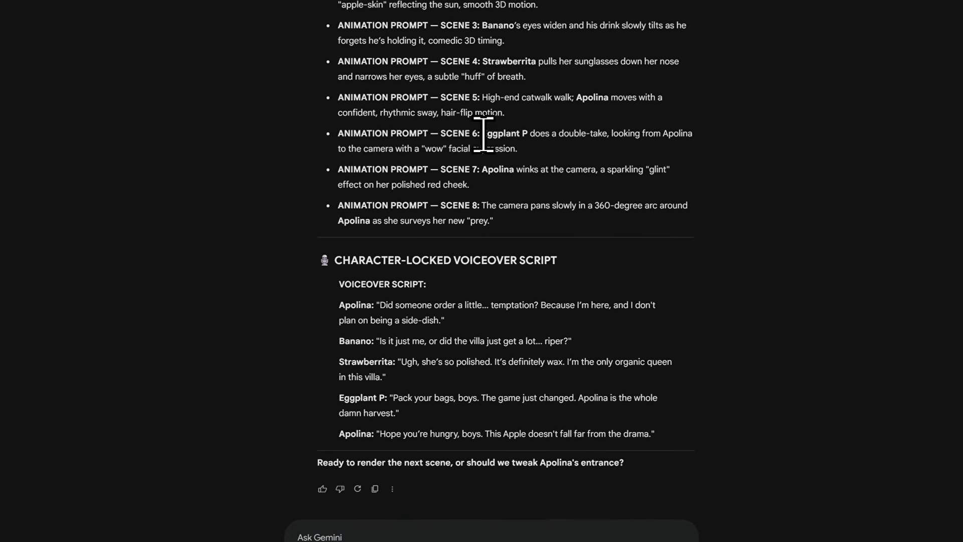
{"action": "left_click_drag", "start_coordinate": [480, 133], "coordinate": [550, 152]}
{"action": "key", "text": "ctrl+c"}
{"action": "key", "text": "alt+Tab"}
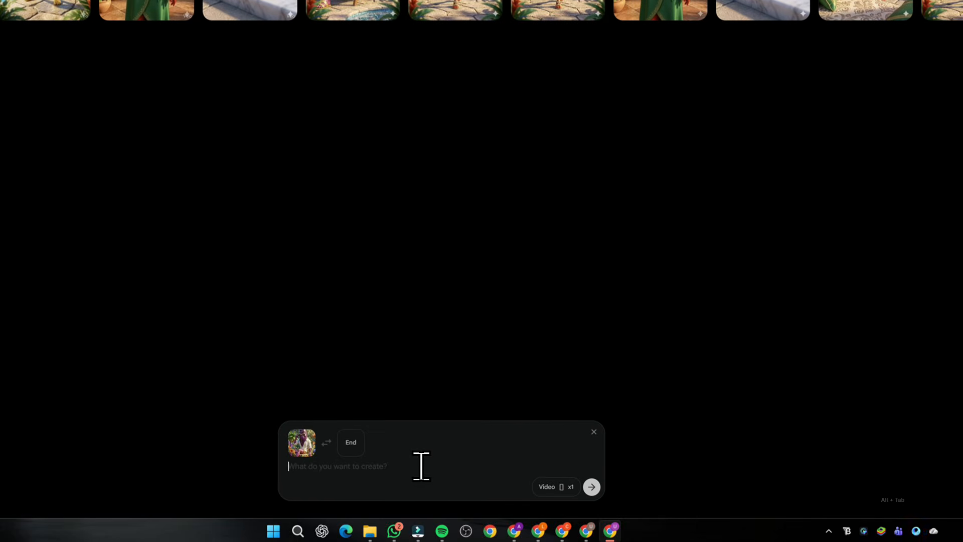
{"action": "key", "text": "ctrl+v"}
{"action": "key", "text": "shift+Return"}
Add Eggplant P's "Pack your bags, boys" voiceover line from Gemini to the Scene 6 prompt and generate the video
{"action": "key", "text": "alt+Tab"}
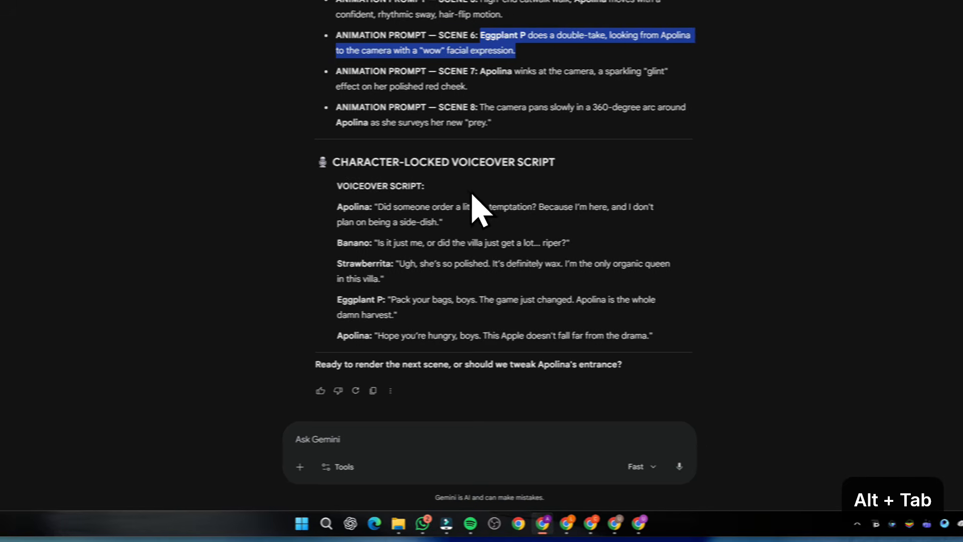
{"action": "triple_click", "coordinate": [413, 301]}
{"action": "key", "text": "ctrl+c"}
{"action": "key", "text": "alt+Tab"}
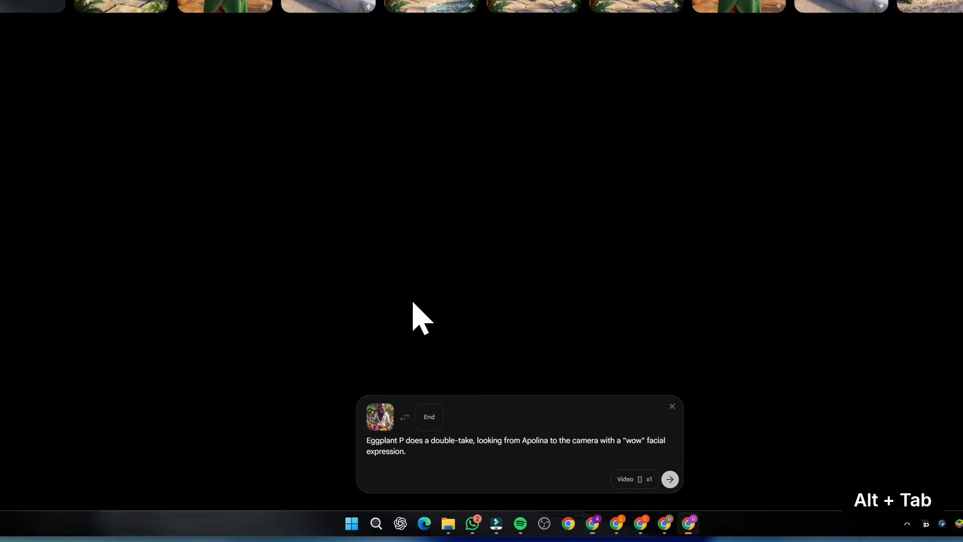
{"action": "left_click", "coordinate": [670, 479]}
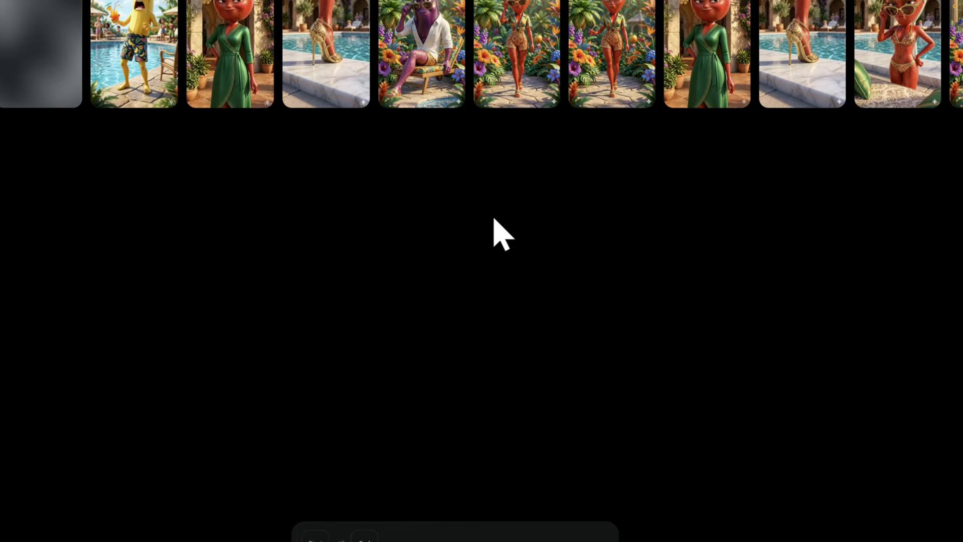
Set the garden strawberry character image as the start frame and copy Gemini's Scene 7 "Apolina winks at the camera" prompt into Flow
{"action": "left_click_drag", "start_coordinate": [612, 65], "coordinate": [416, 418]}
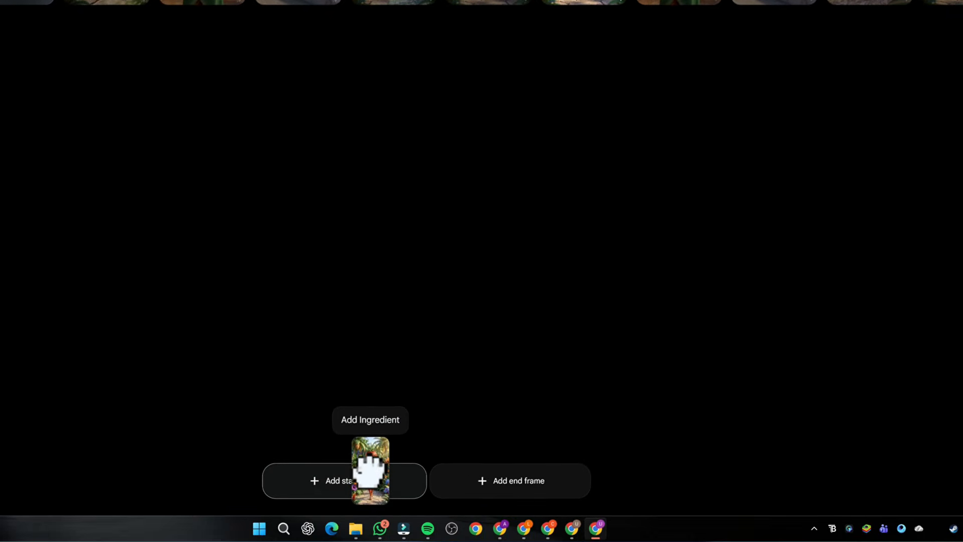
{"action": "key", "text": "alt+Tab"}
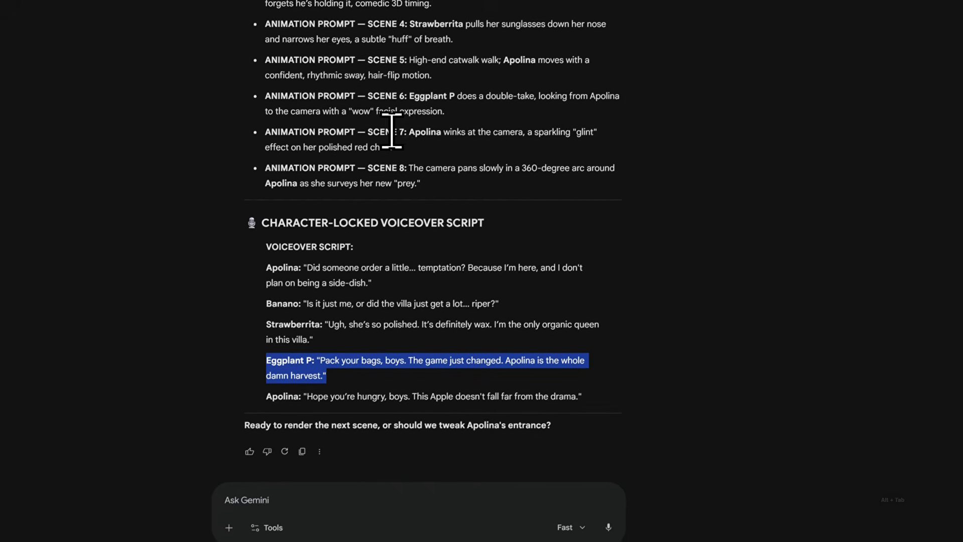
{"action": "left_click_drag", "start_coordinate": [405, 137], "coordinate": [412, 154]}
{"action": "key", "text": "alt+Tab"}
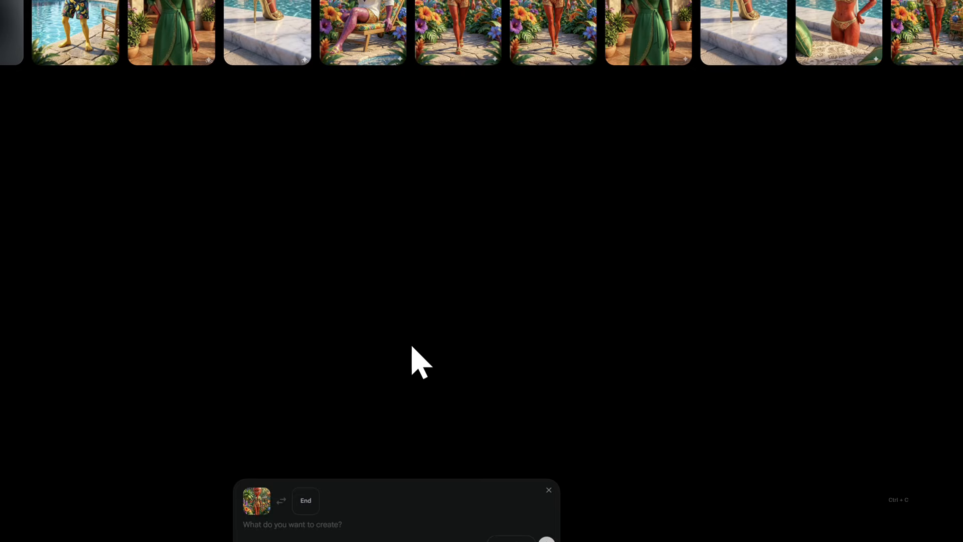
{"action": "key", "text": "ctrl+v"}
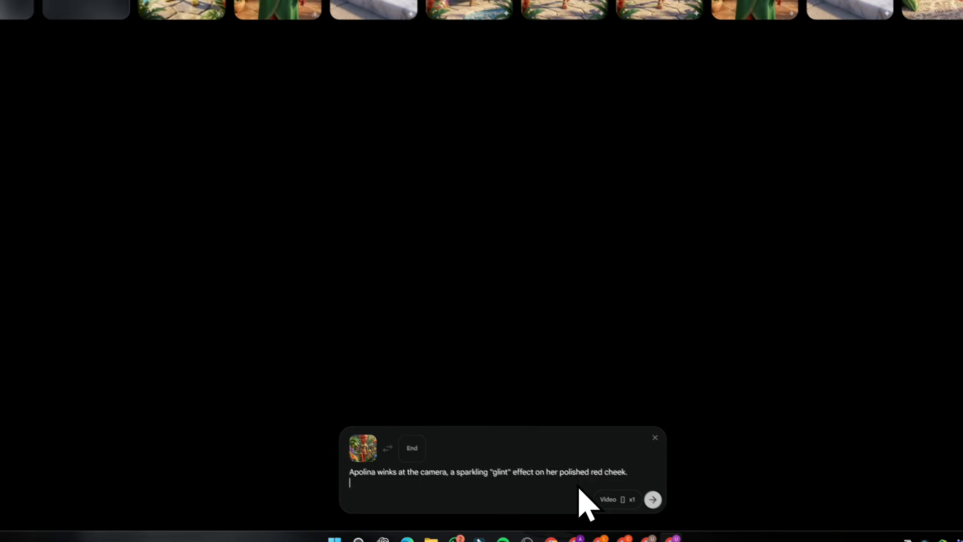
Add Apolina's "Hope you're hungry, boys" voiceover line to the Scene 7 prompt and generate the video
{"action": "key", "text": "alt+Tab"}
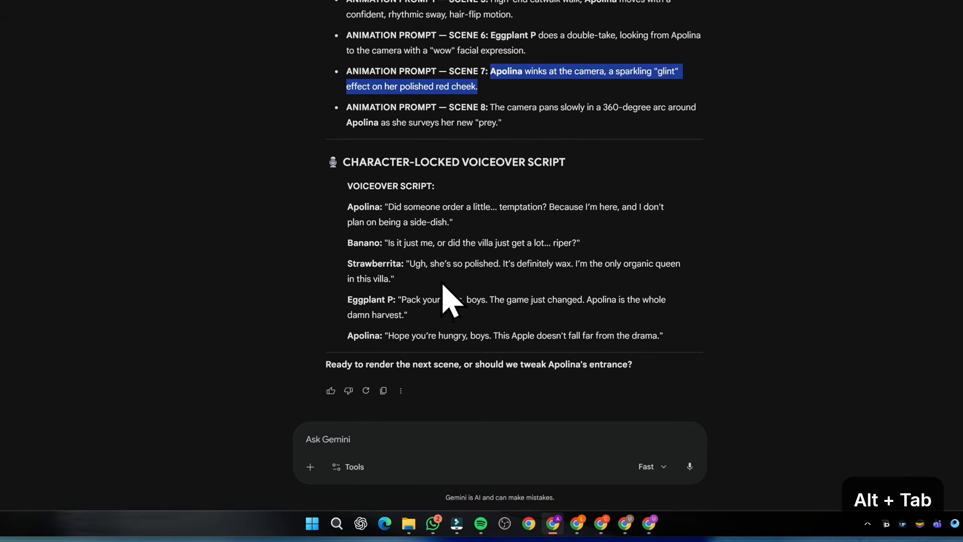
{"action": "triple_click", "coordinate": [447, 336]}
{"action": "key", "text": "ctrl+c"}
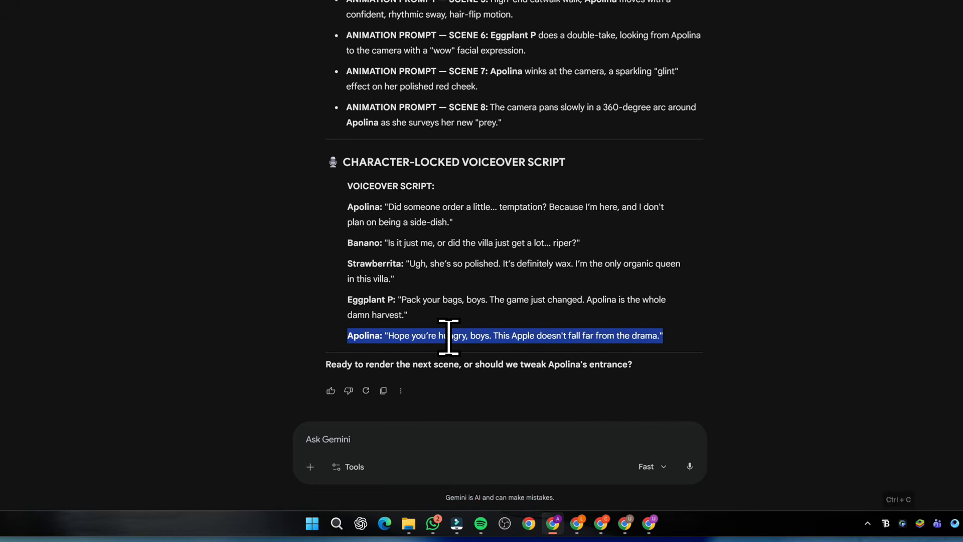
{"action": "key", "text": "alt+Tab"}
{"action": "key", "text": "ctrl+v"}
{"action": "left_click", "coordinate": [630, 478]}
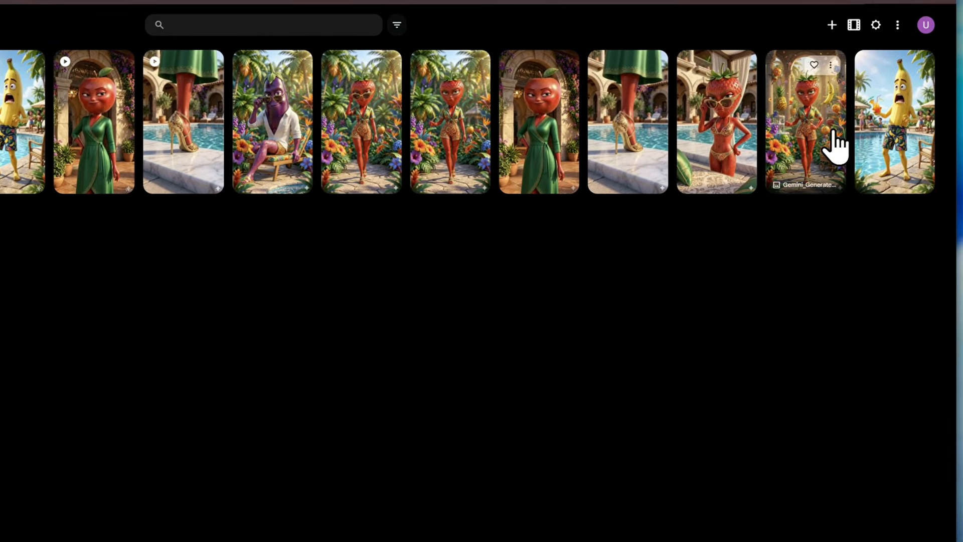
Use the garden archway image as the start frame and generate the video with Gemini's Scene 8 "360-degree arc around Apolina" prompt
{"action": "left_click_drag", "start_coordinate": [832, 131], "coordinate": [295, 485]}
{"action": "key", "text": "alt+Tab"}
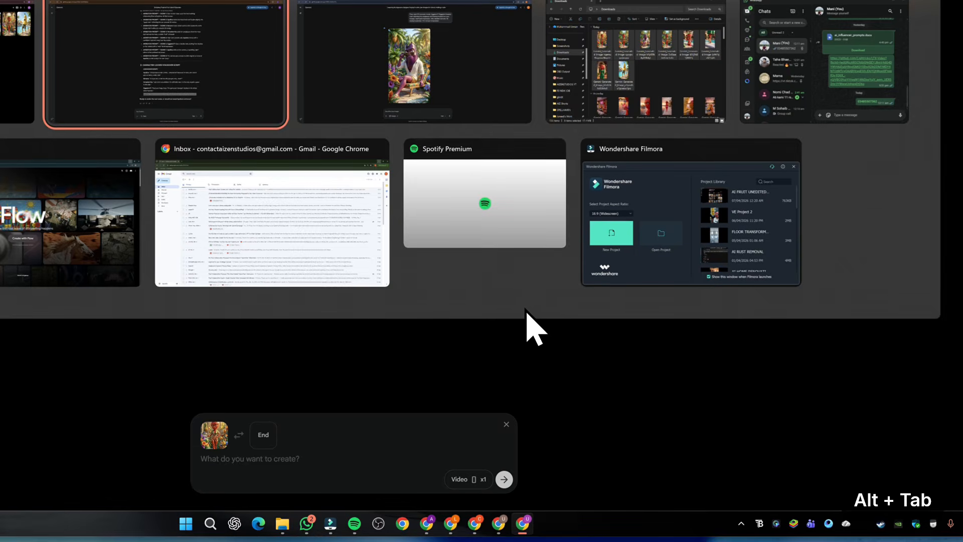
{"action": "left_click_drag", "start_coordinate": [486, 197], "coordinate": [509, 170]}
{"action": "key", "text": "ctrl+c"}
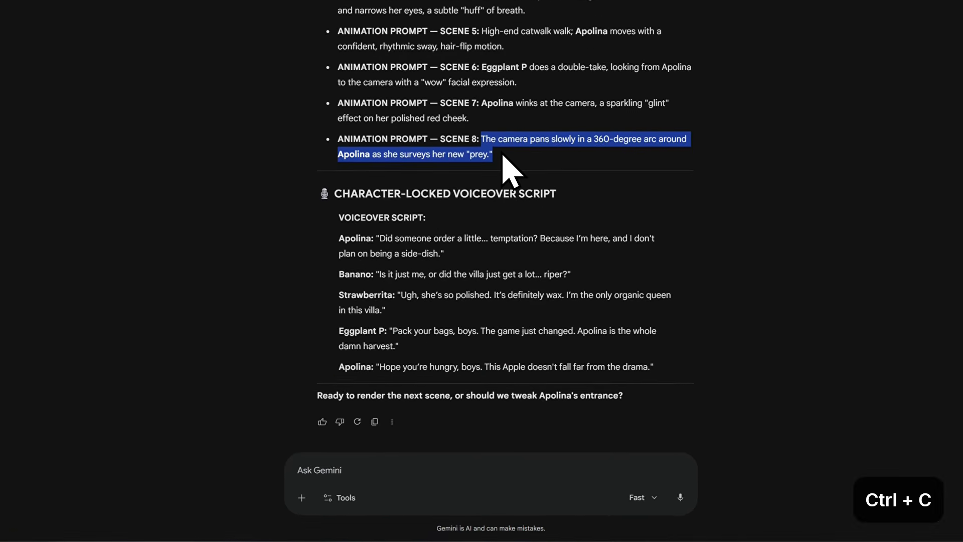
{"action": "key", "text": "alt+Tab"}
{"action": "key", "text": "ctrl+v"}
{"action": "left_click", "coordinate": [549, 479]}
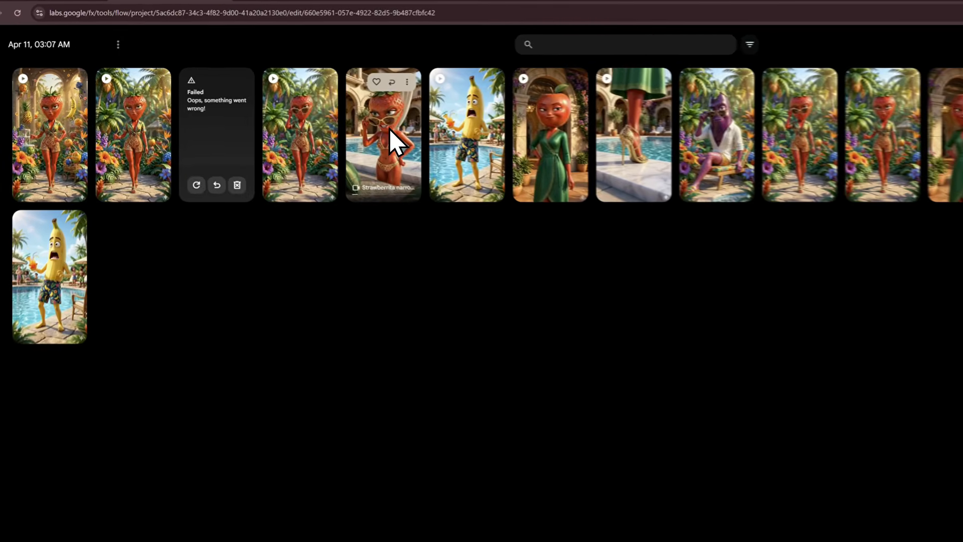
Play the generated Strawberrita sunglasses clip and the Apolina wink clip to check their animation
{"action": "left_click", "coordinate": [310, 126]}
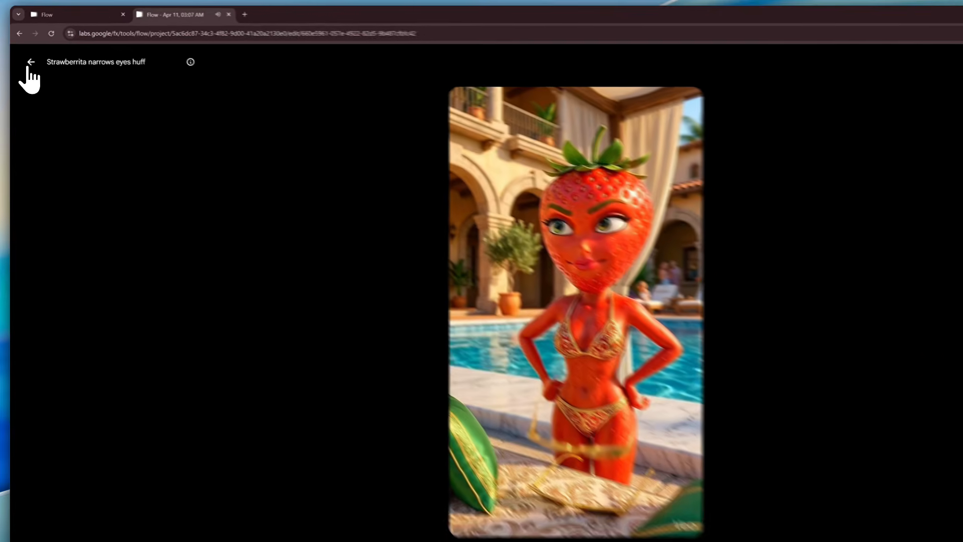
{"action": "left_click", "coordinate": [29, 63]}
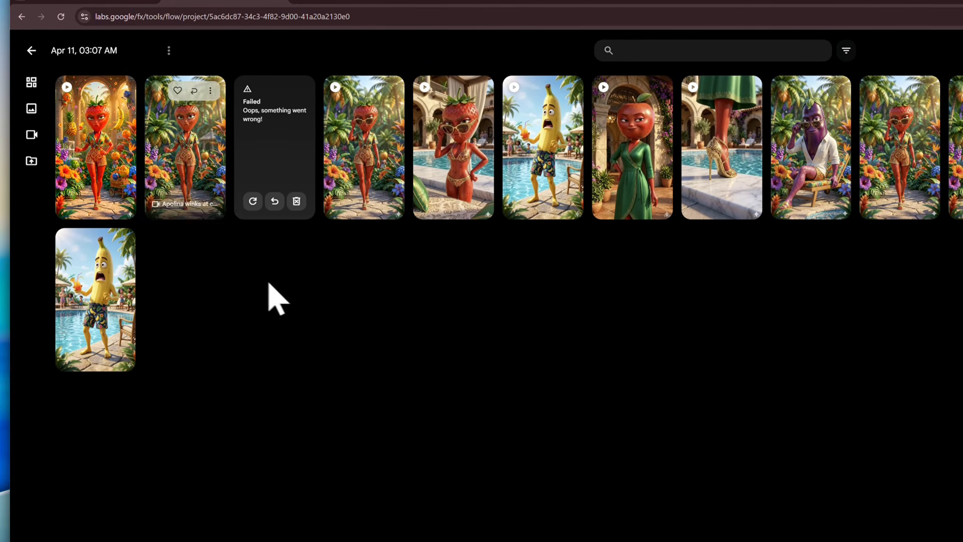
{"action": "left_click", "coordinate": [181, 185]}
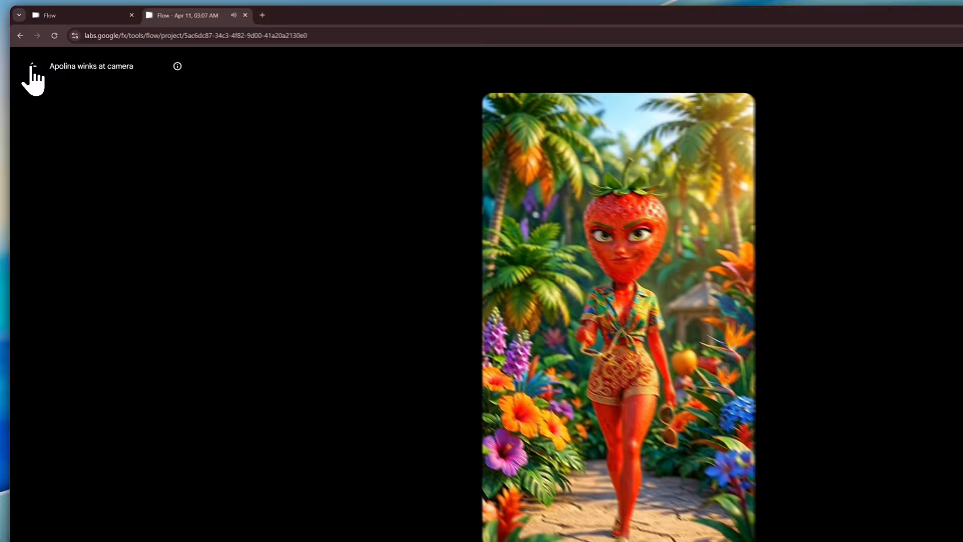
{"action": "left_click", "coordinate": [27, 52]}
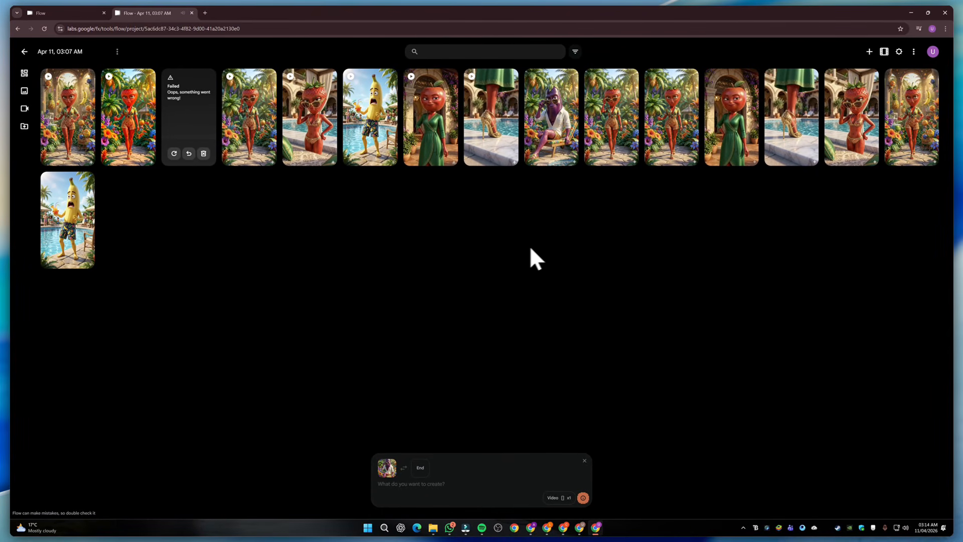
Download the high-heel walking clip at its original 720p size
{"action": "mouse_move", "coordinate": [383, 75]}
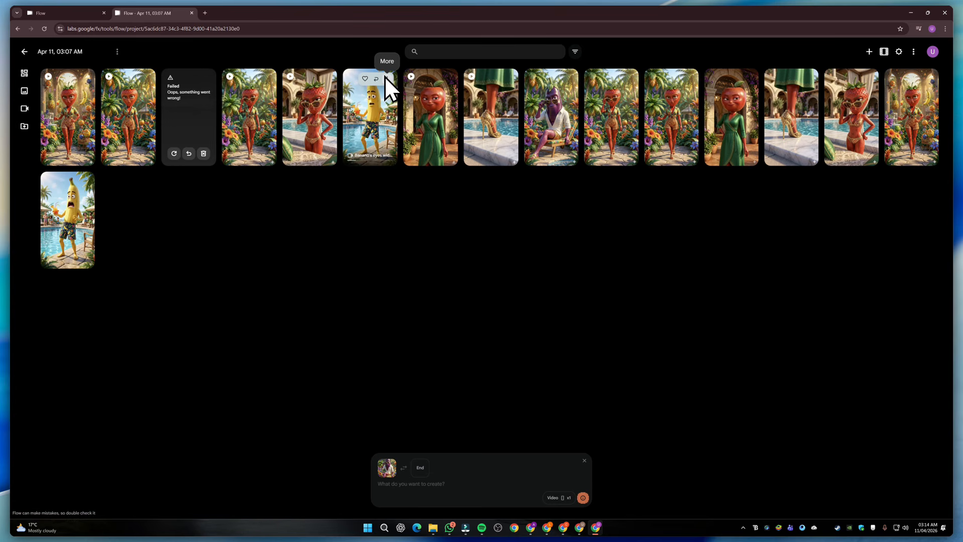
{"action": "left_click", "coordinate": [507, 78]}
{"action": "mouse_move", "coordinate": [514, 125]}
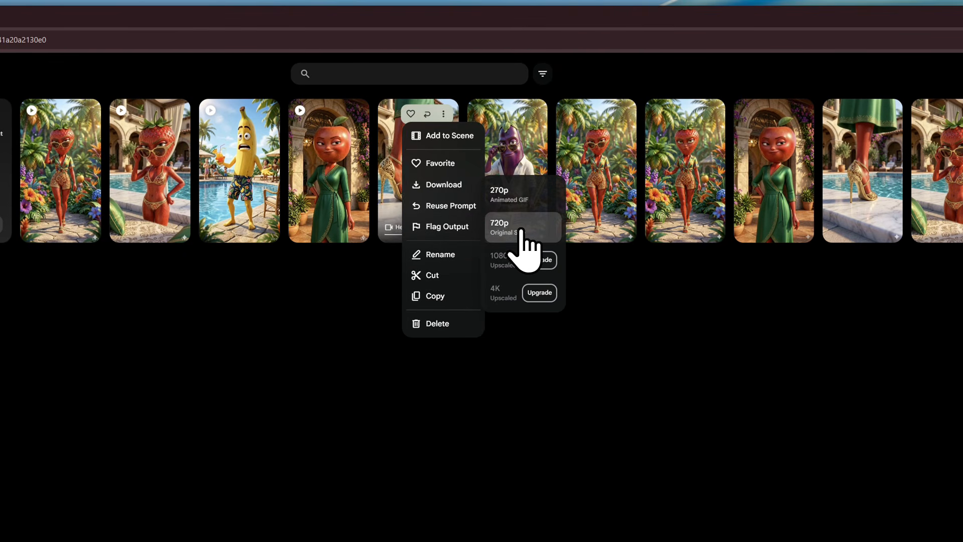
{"action": "left_click", "coordinate": [521, 228]}
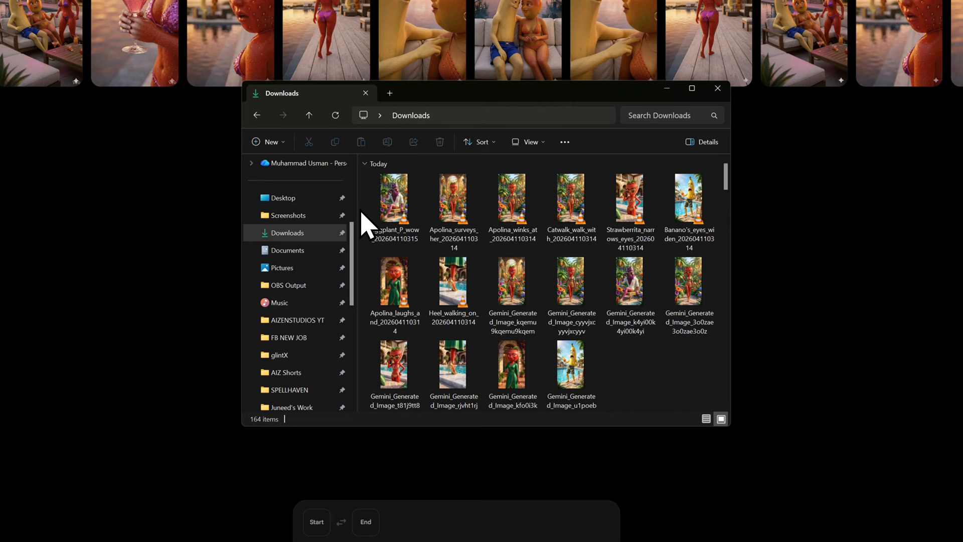
Switch to Wondershare Filmora and create a new project with the 9:16 (Portrait) aspect ratio
{"action": "left_click_drag", "start_coordinate": [366, 210], "coordinate": [725, 223]}
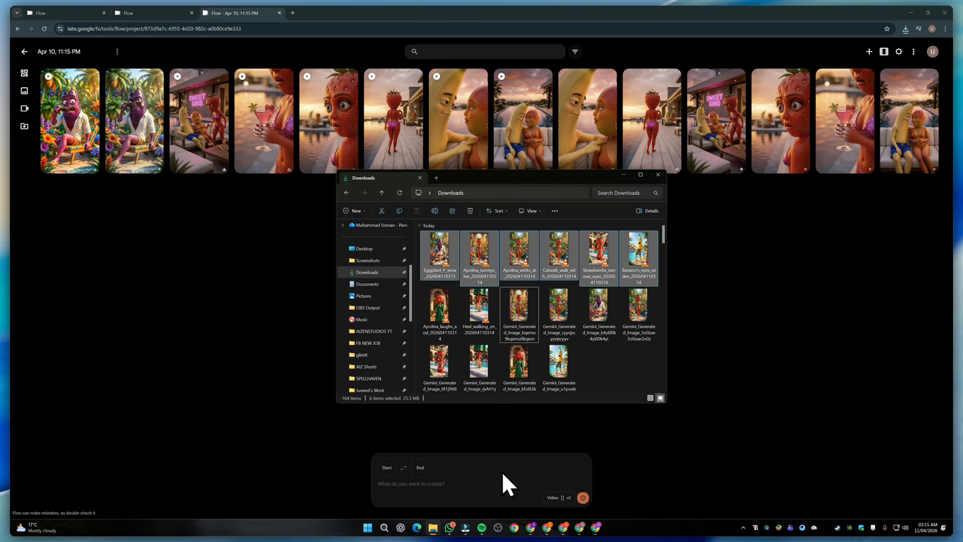
{"action": "left_click", "coordinate": [465, 527]}
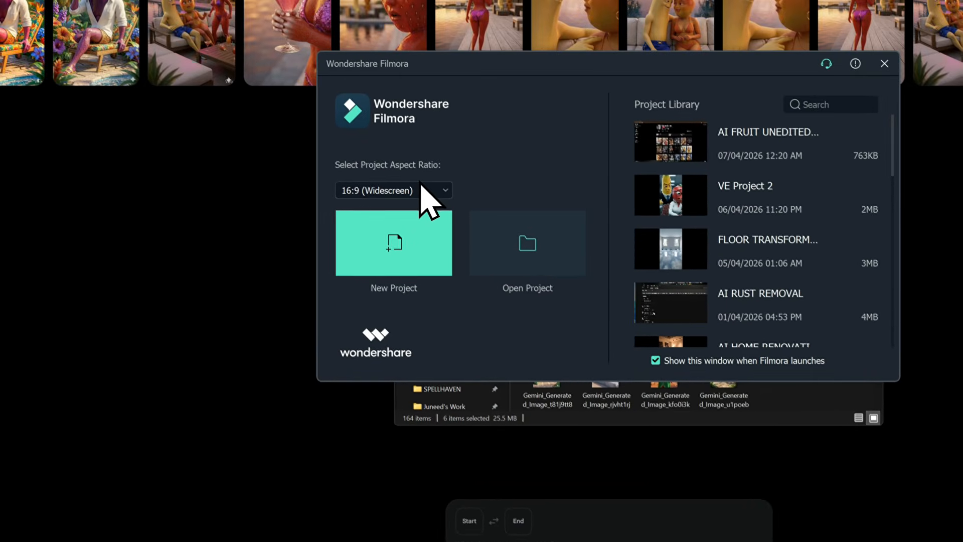
{"action": "left_click", "coordinate": [421, 187]}
{"action": "left_click", "coordinate": [381, 263]}
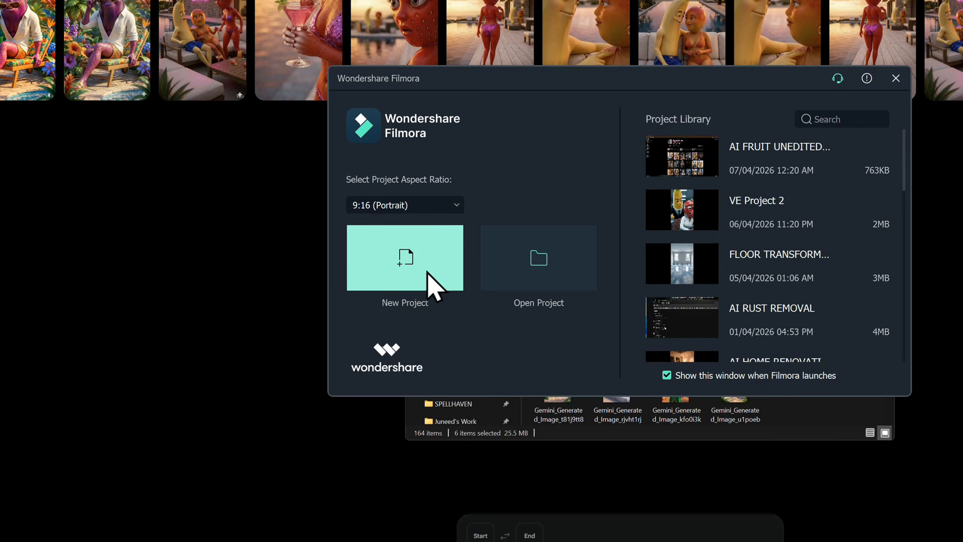
{"action": "left_click", "coordinate": [427, 274]}
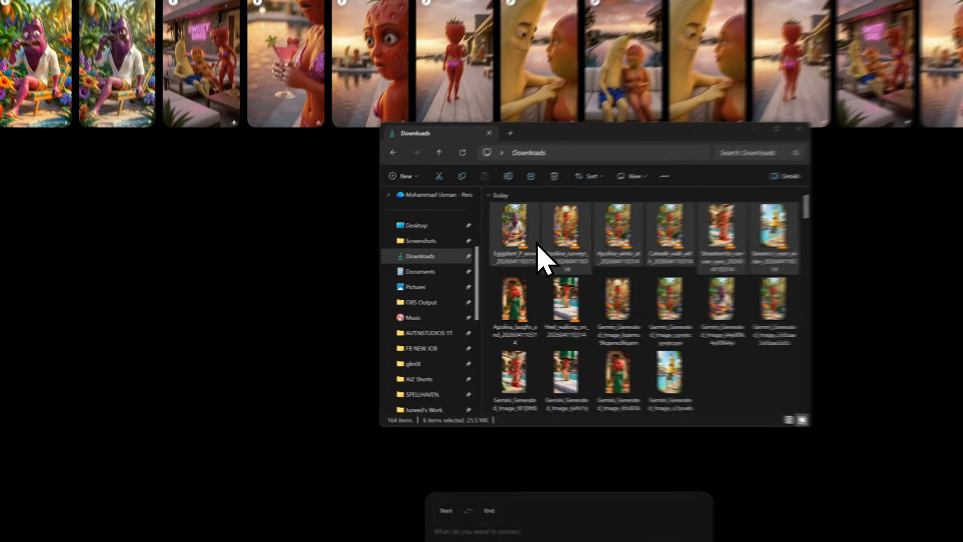
Select all eight downloaded scene videos in the Downloads folder and import them into the Filmora project's media
{"action": "key", "text": "alt+Tab"}
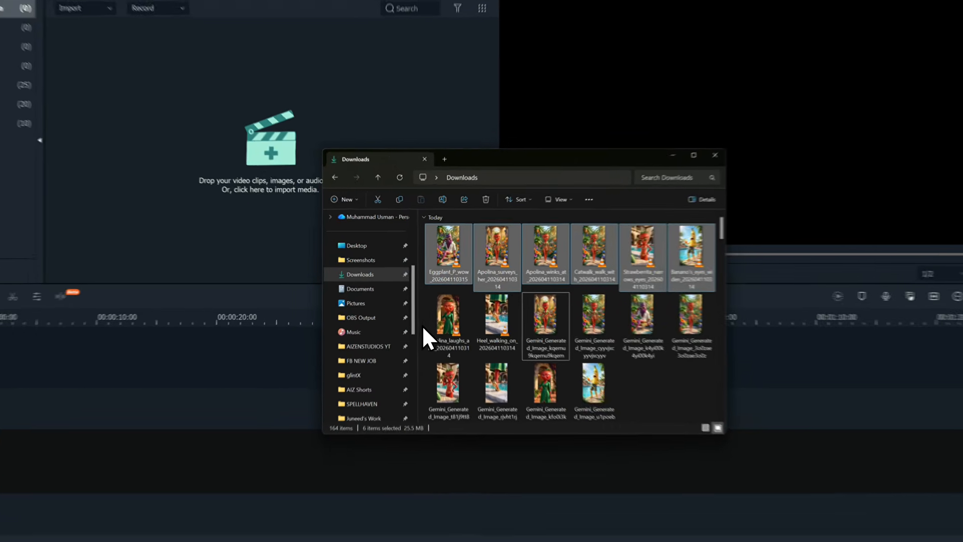
{"action": "left_click_drag", "start_coordinate": [417, 315], "coordinate": [472, 309]}
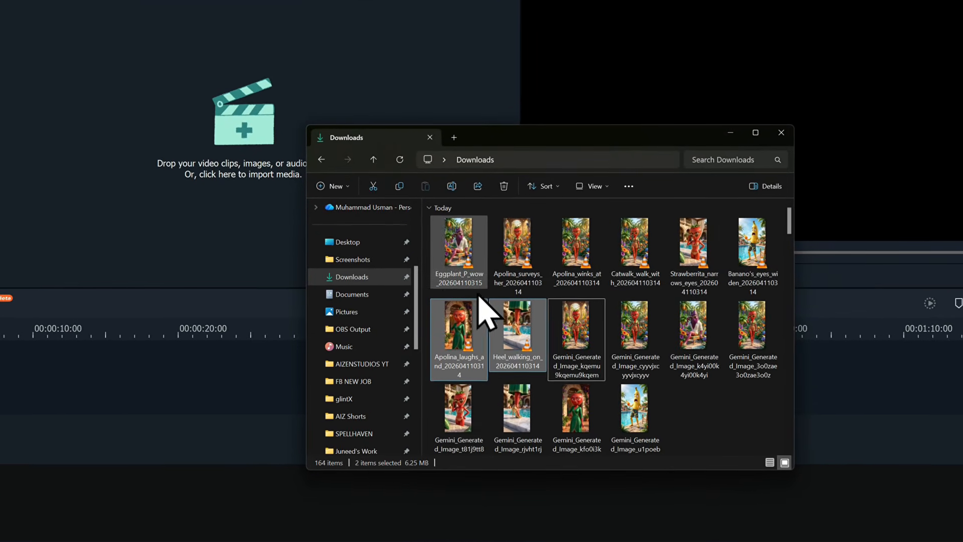
{"action": "left_click_drag", "start_coordinate": [432, 266], "coordinate": [741, 232]}
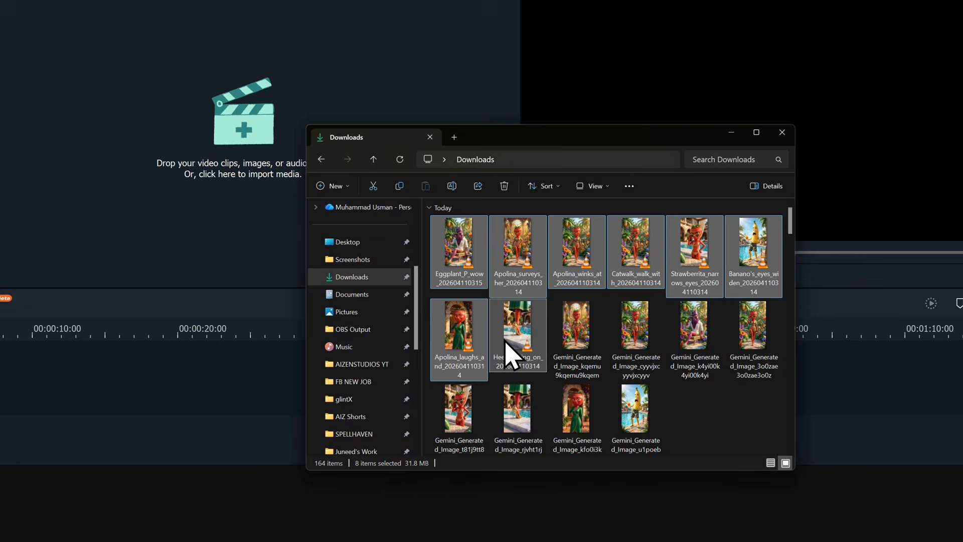
{"action": "left_click_drag", "start_coordinate": [507, 340], "coordinate": [38, 103]}
{"action": "left_click_drag", "start_coordinate": [136, 170], "coordinate": [143, 187]}
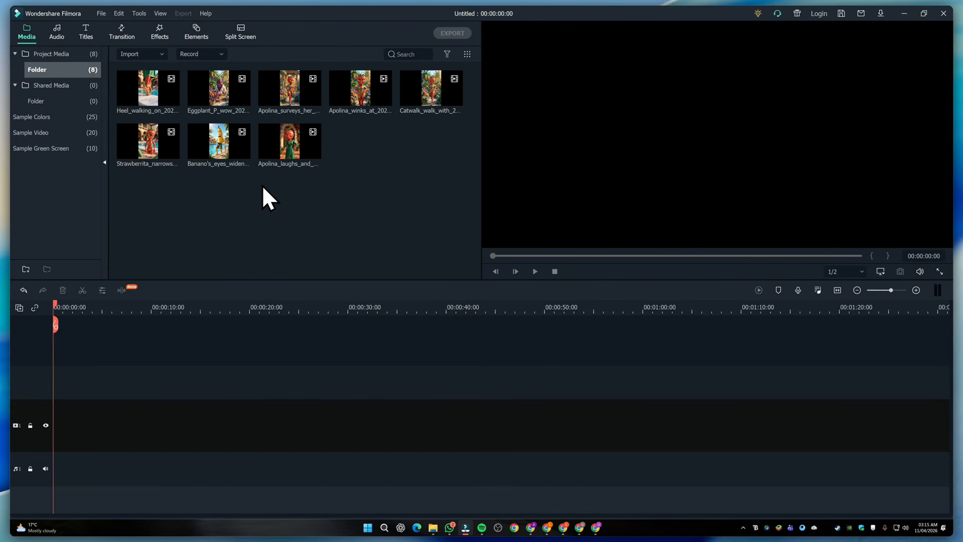
Place the heel walking, Apolina laughs, Banano's eyes and Strawberrita clips one after another on the video track
{"action": "left_click_drag", "start_coordinate": [175, 112], "coordinate": [59, 434]}
{"action": "left_click", "coordinate": [597, 279]}
{"action": "left_click_drag", "start_coordinate": [414, 65], "coordinate": [185, 517]}
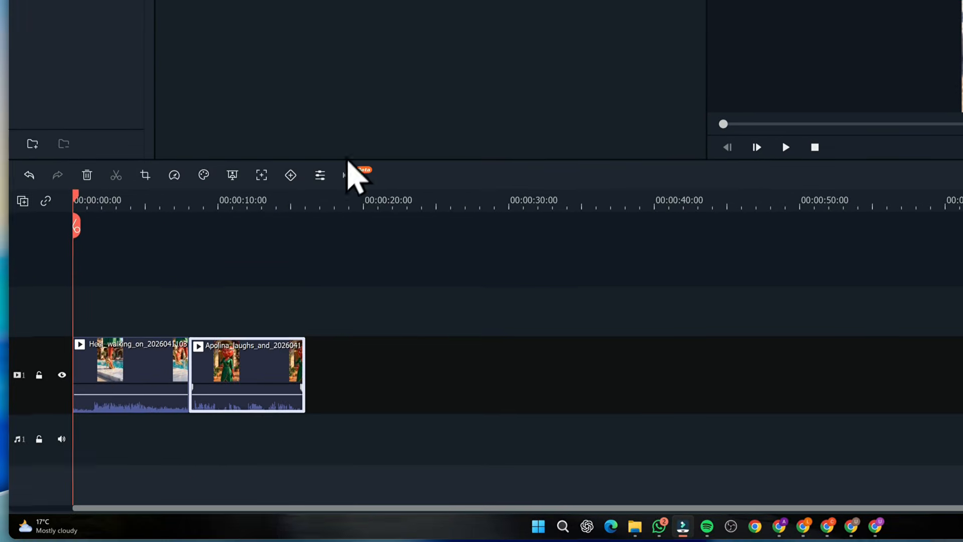
{"action": "left_click_drag", "start_coordinate": [318, 101], "coordinate": [318, 521]}
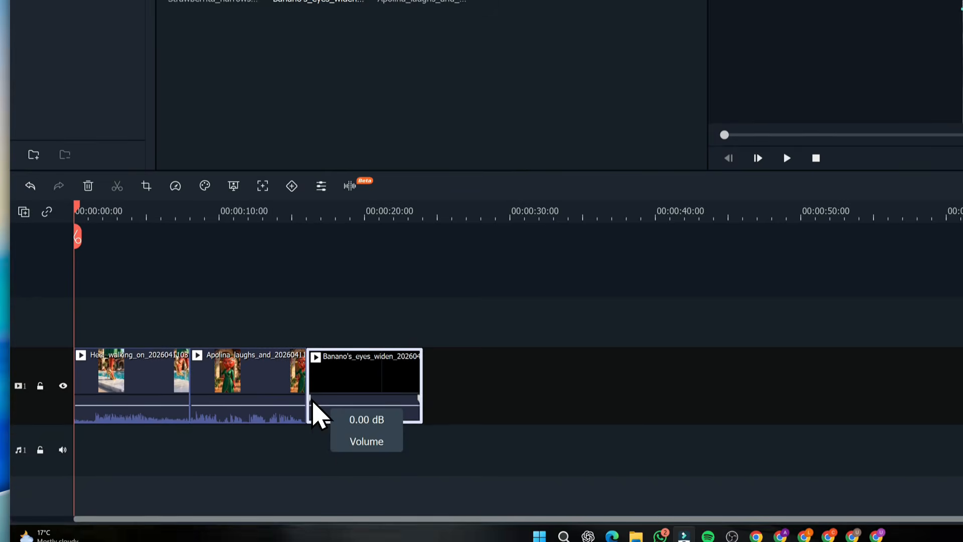
{"action": "left_click_drag", "start_coordinate": [210, 0], "coordinate": [442, 414]}
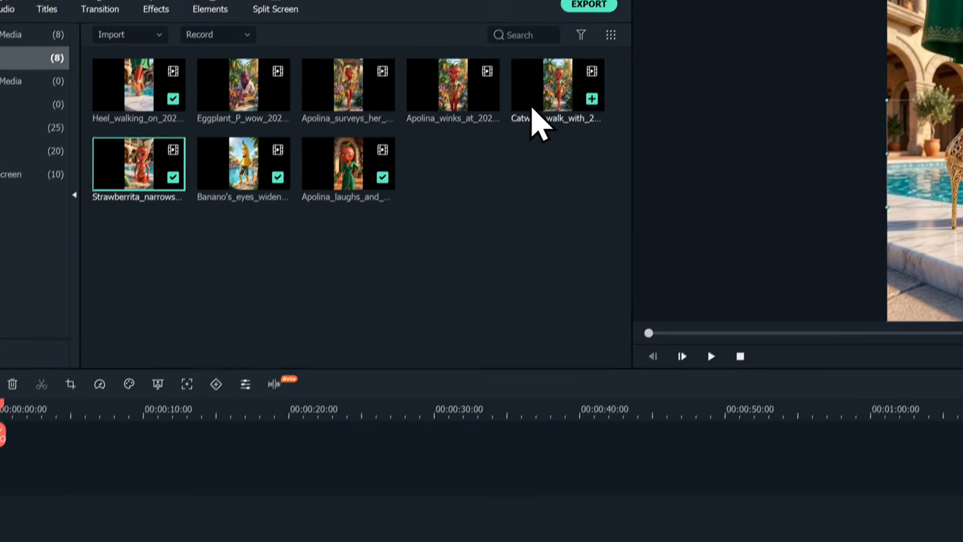
Append the catwalk, Apolina winks, Eggplant P and Apolina surveys clips to the end of the video track
{"action": "left_click_drag", "start_coordinate": [532, 108], "coordinate": [497, 541]}
{"action": "left_click_drag", "start_coordinate": [406, 110], "coordinate": [592, 541]}
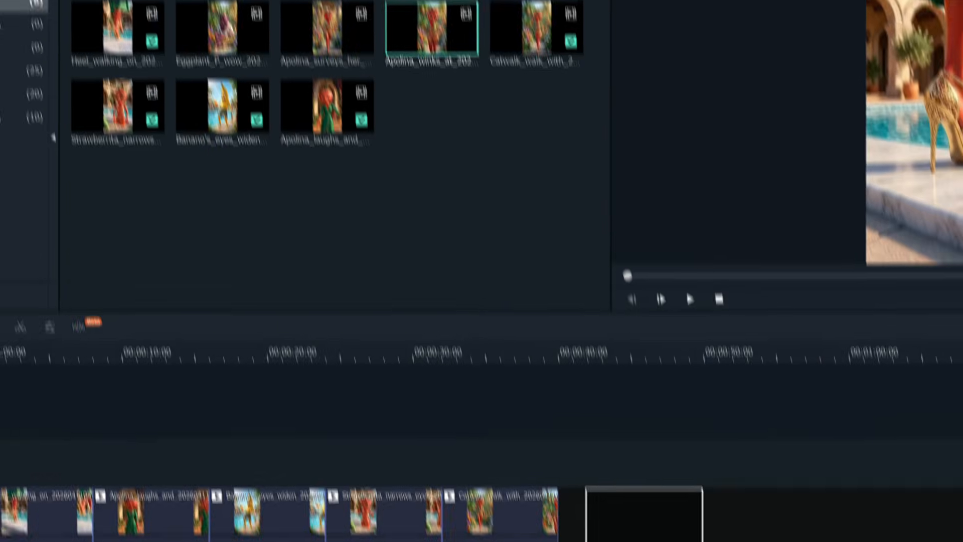
{"action": "left_click_drag", "start_coordinate": [536, 420], "coordinate": [537, 420]}
{"action": "left_click_drag", "start_coordinate": [165, 6], "coordinate": [551, 404]}
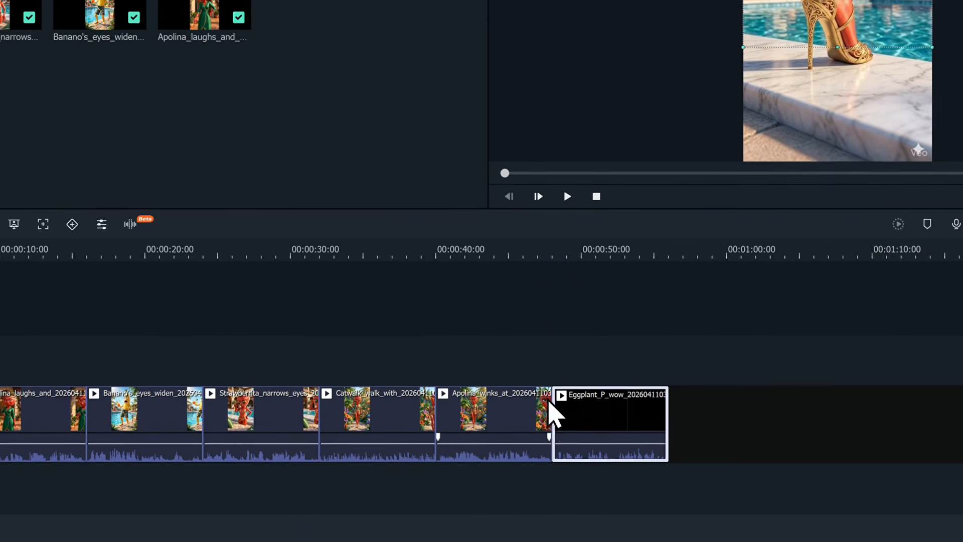
{"action": "left_click_drag", "start_coordinate": [314, 58], "coordinate": [807, 541]}
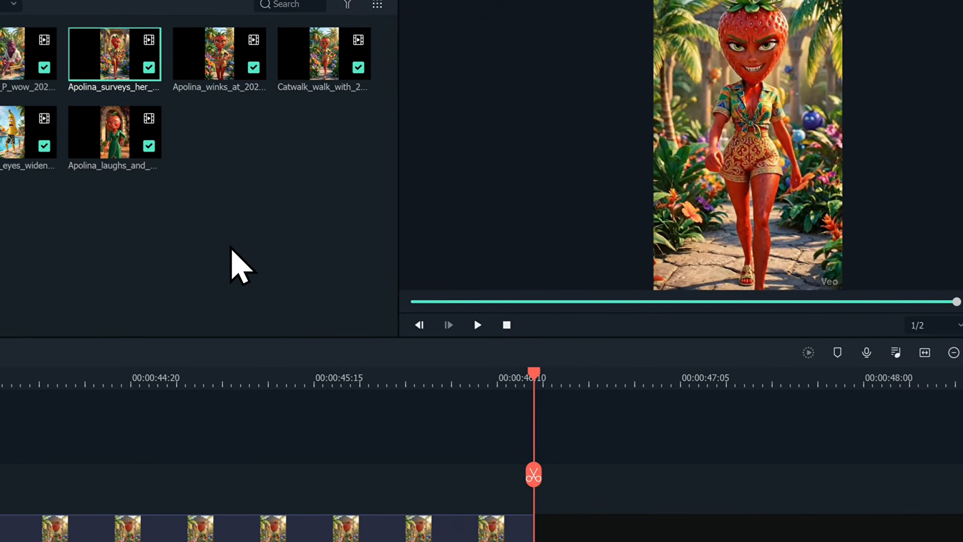
Scrub through the assembled sequence in the preview to review the clips
{"action": "left_click_drag", "start_coordinate": [697, 306], "coordinate": [490, 306]}
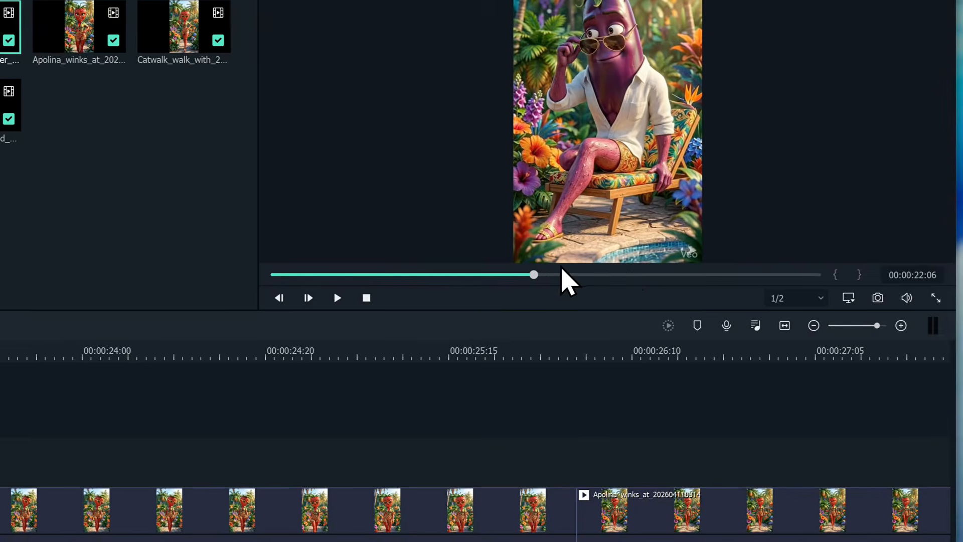
{"action": "left_click_drag", "start_coordinate": [341, 289], "coordinate": [774, 279]}
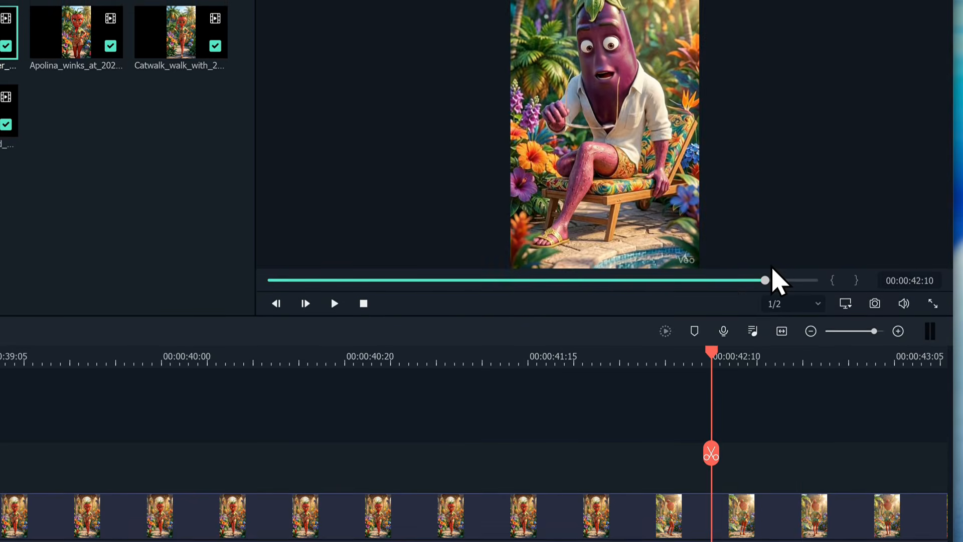